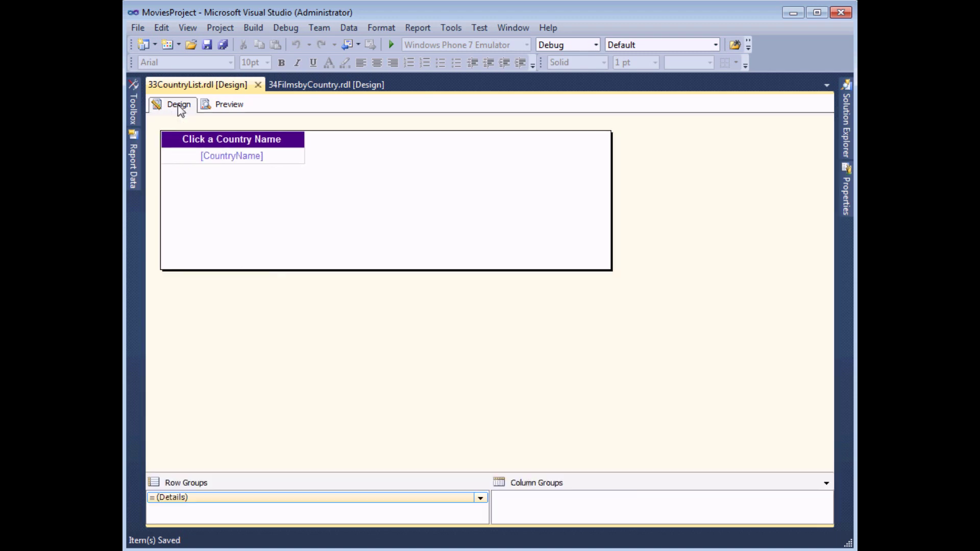
Examine the CountryName and CountryID fields of the dtsCountries dataset in the 33CountryList report.
{"action": "left_click", "coordinate": [136, 169]}
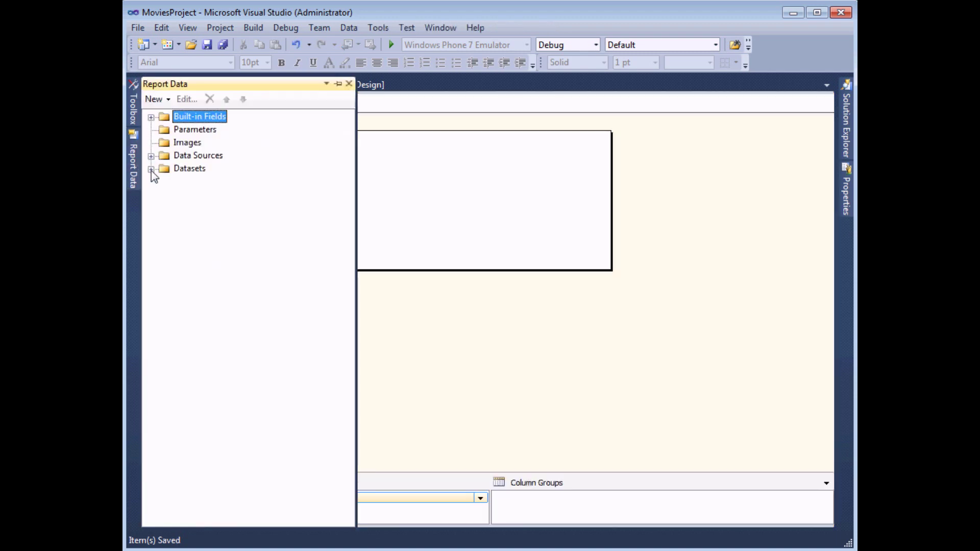
{"action": "left_click", "coordinate": [151, 168]}
{"action": "left_click", "coordinate": [209, 198]}
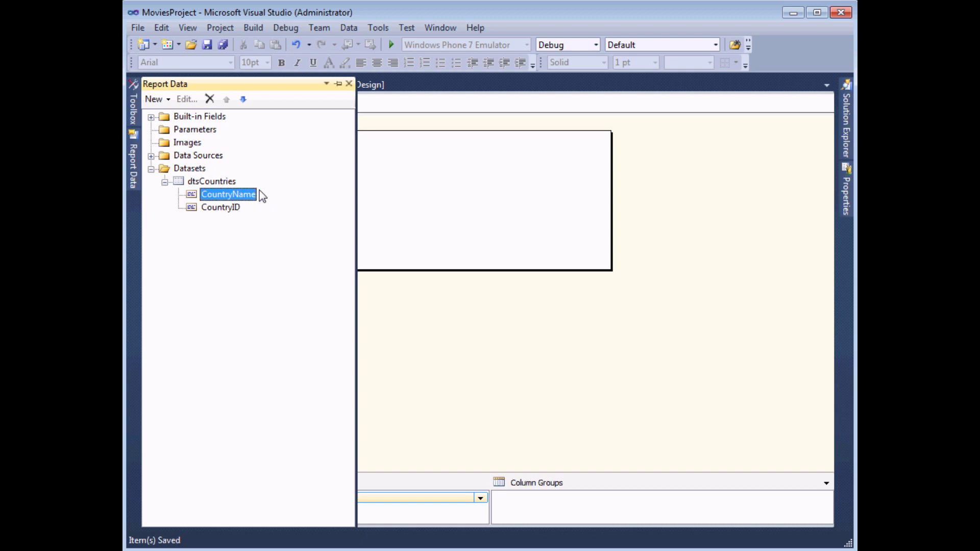
{"action": "left_click", "coordinate": [223, 209]}
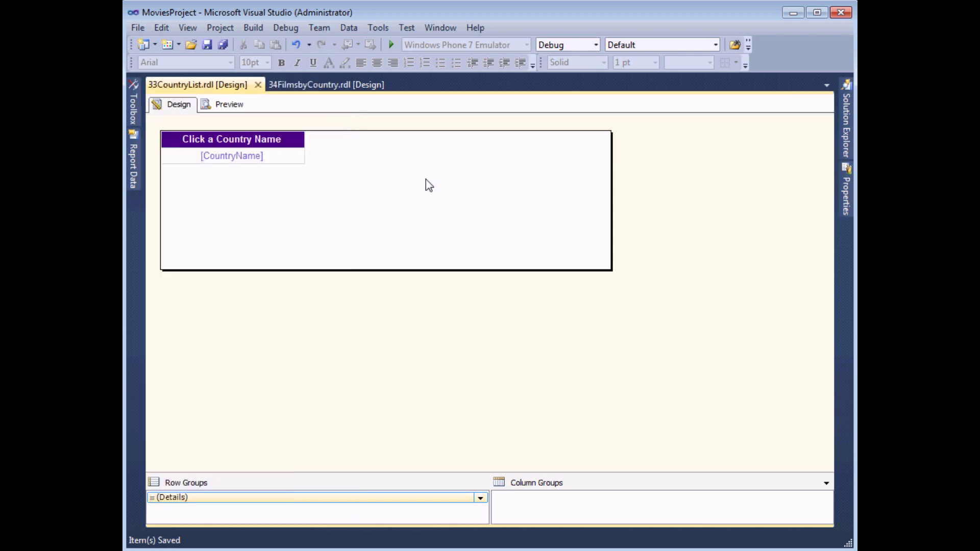
Open the 34FilmsbyCountry report's design and examine the fields of its dtsFilmsByCountry dataset, including FilmCountryID.
{"action": "left_click", "coordinate": [345, 87]}
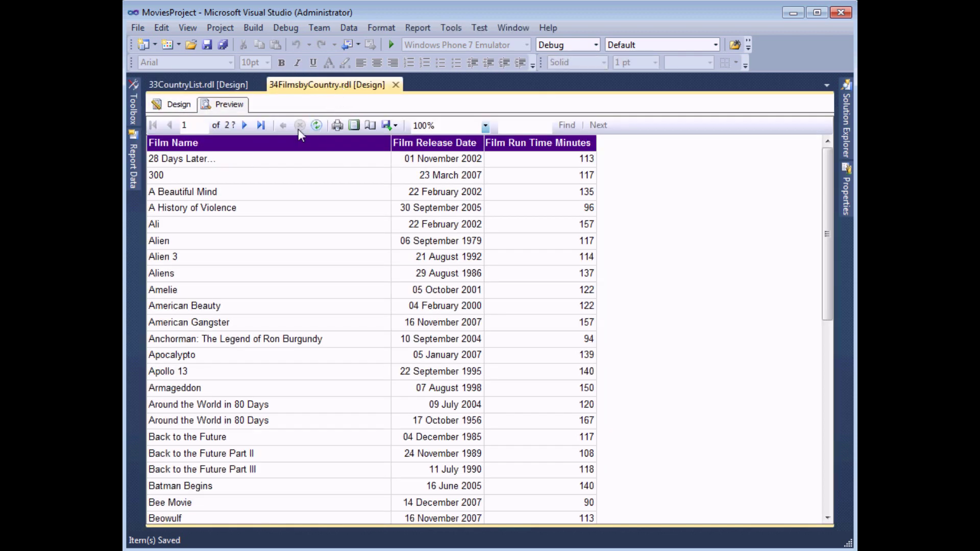
{"action": "left_click", "coordinate": [135, 164]}
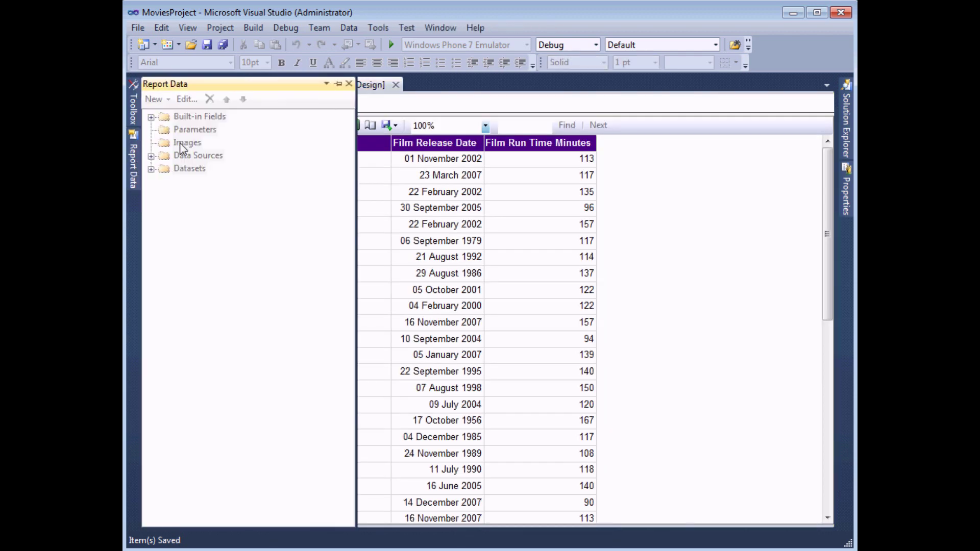
{"action": "left_click", "coordinate": [176, 105]}
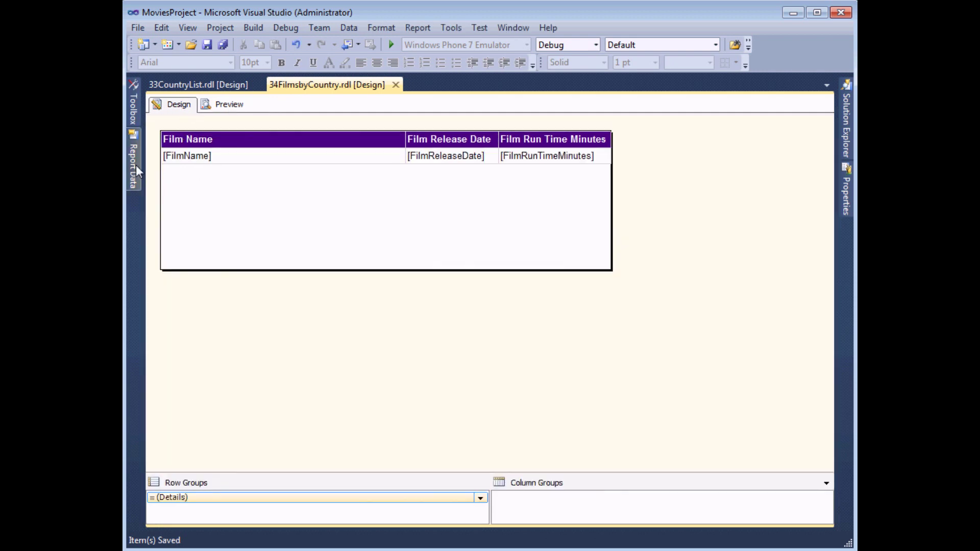
{"action": "left_click", "coordinate": [152, 168]}
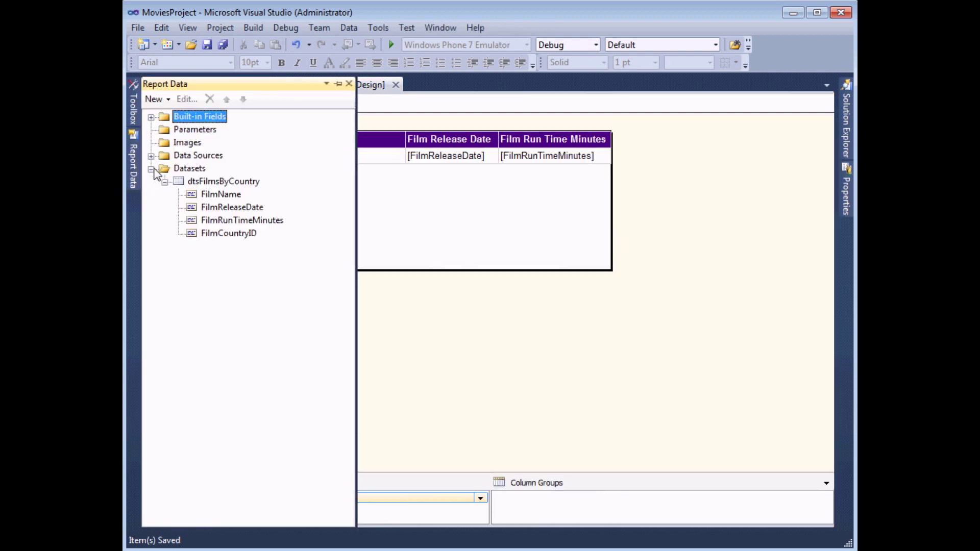
{"action": "left_click", "coordinate": [236, 196]}
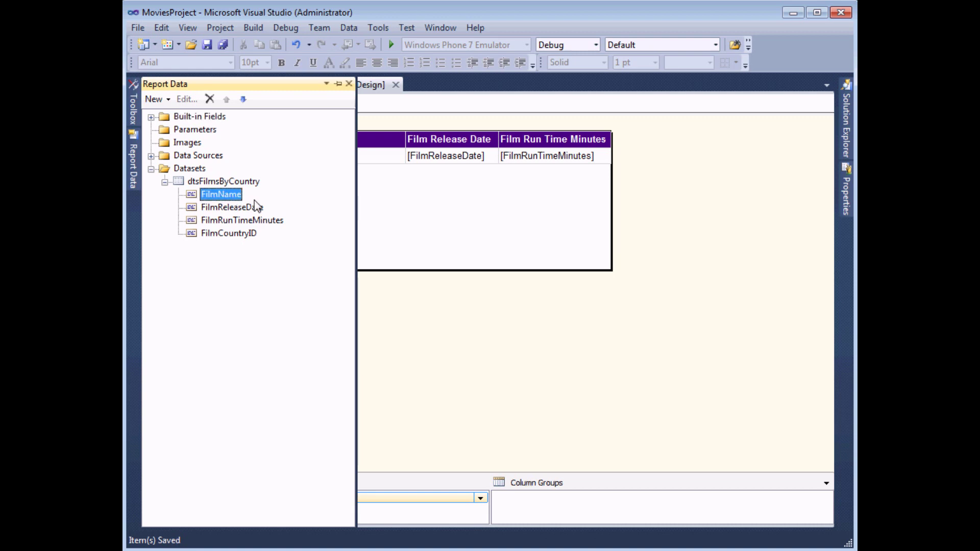
{"action": "left_click", "coordinate": [264, 209]}
{"action": "left_click", "coordinate": [280, 222]}
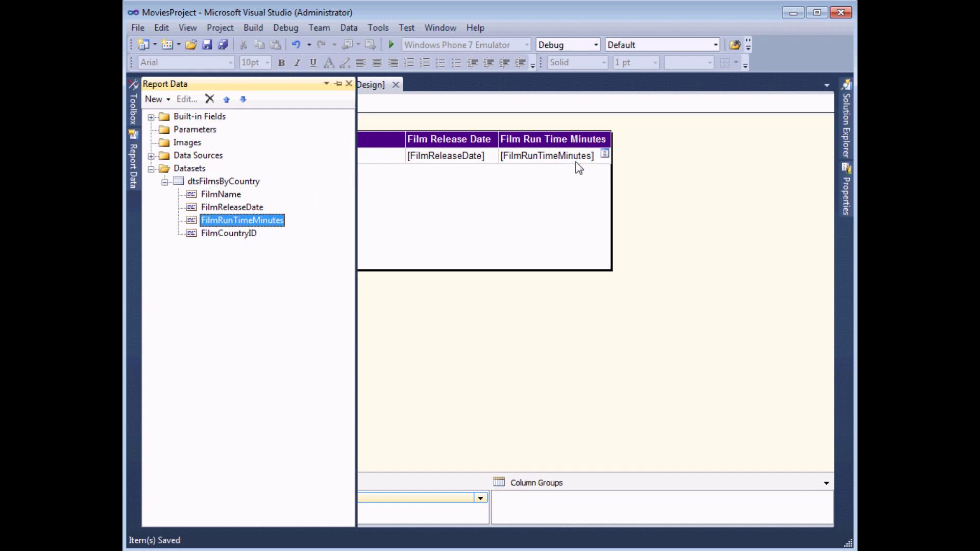
{"action": "left_click", "coordinate": [246, 236]}
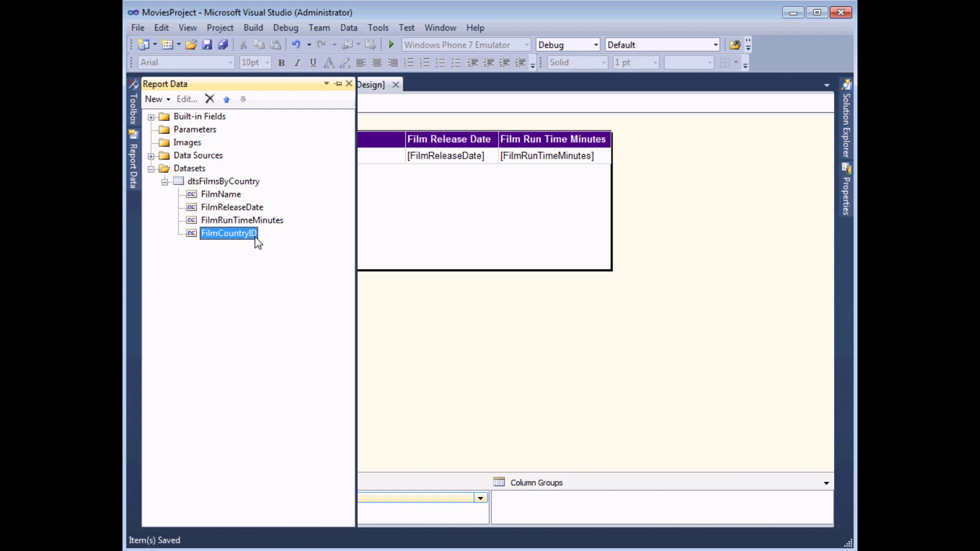
{"action": "left_click", "coordinate": [444, 228]}
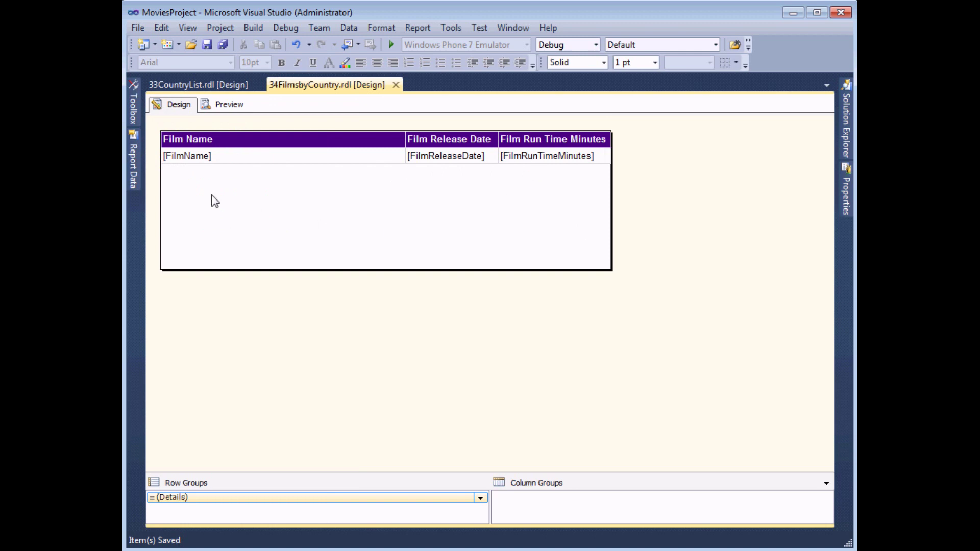
Add a hidden report parameter named prmCountryID with the Integer data type to the 34FilmsbyCountry report.
{"action": "mouse_move", "coordinate": [132, 169]}
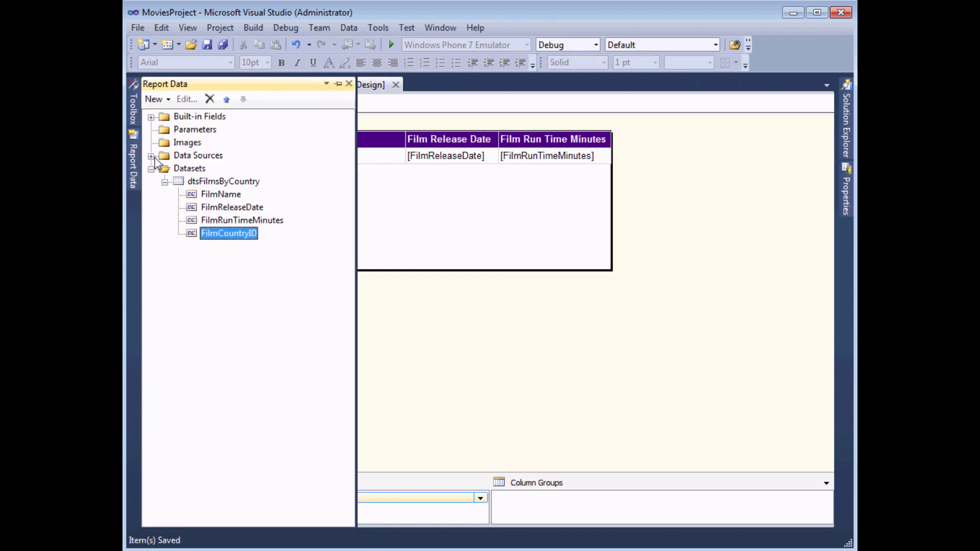
{"action": "right_click", "coordinate": [203, 131]}
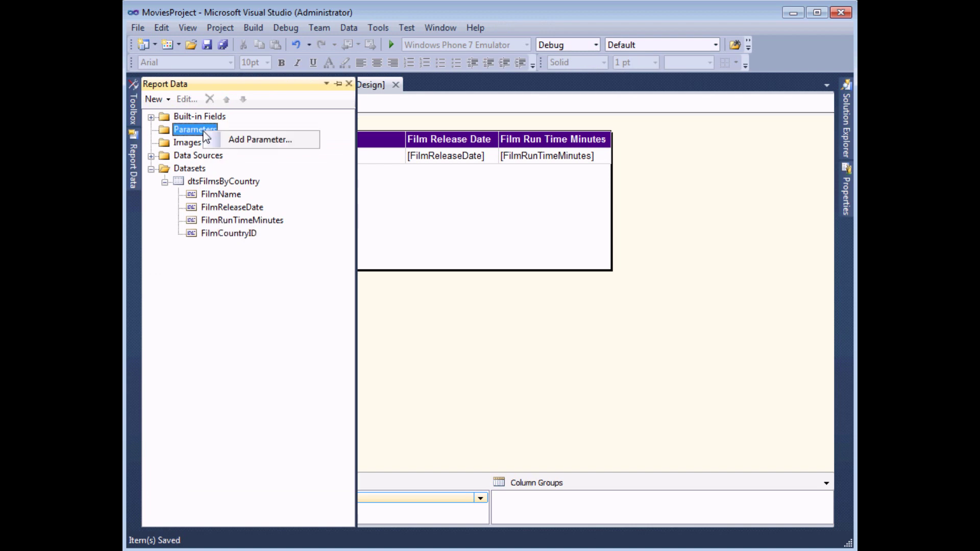
{"action": "left_click", "coordinate": [228, 142]}
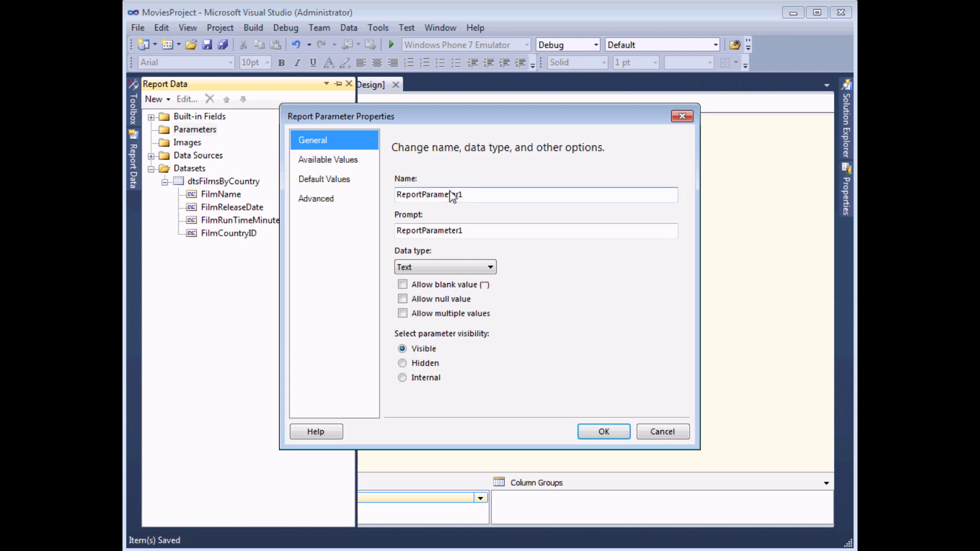
{"action": "left_click_drag", "start_coordinate": [465, 196], "coordinate": [395, 200]}
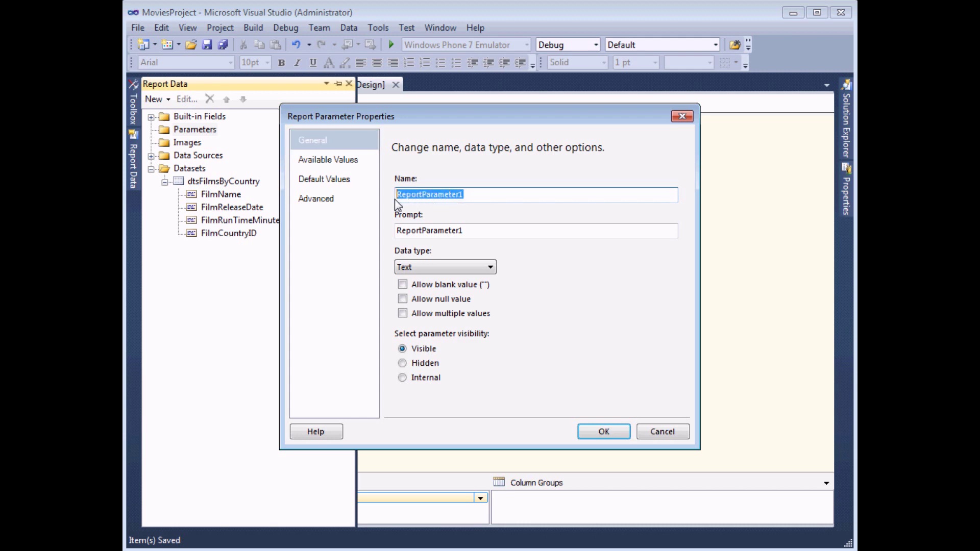
{"action": "type", "text": "prmCountryID"}
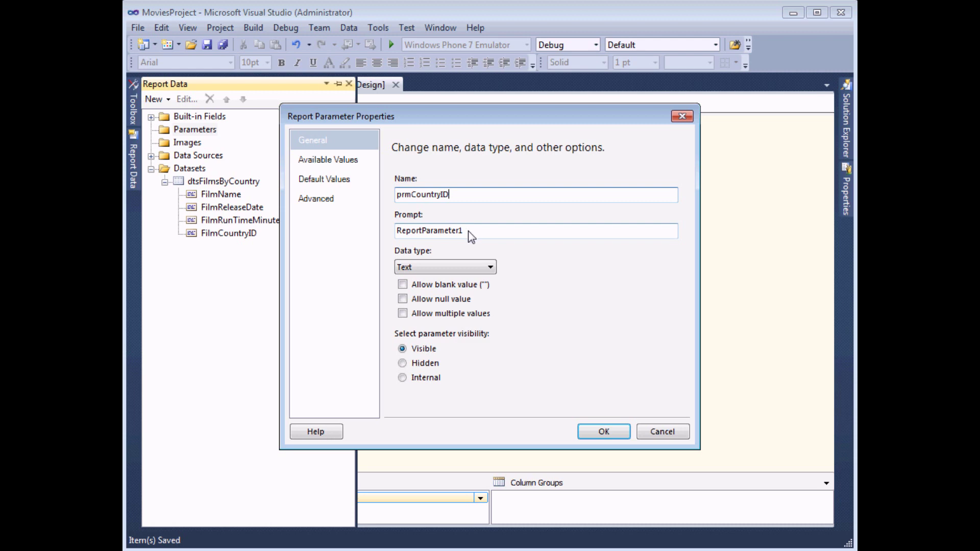
{"action": "left_click", "coordinate": [490, 267]}
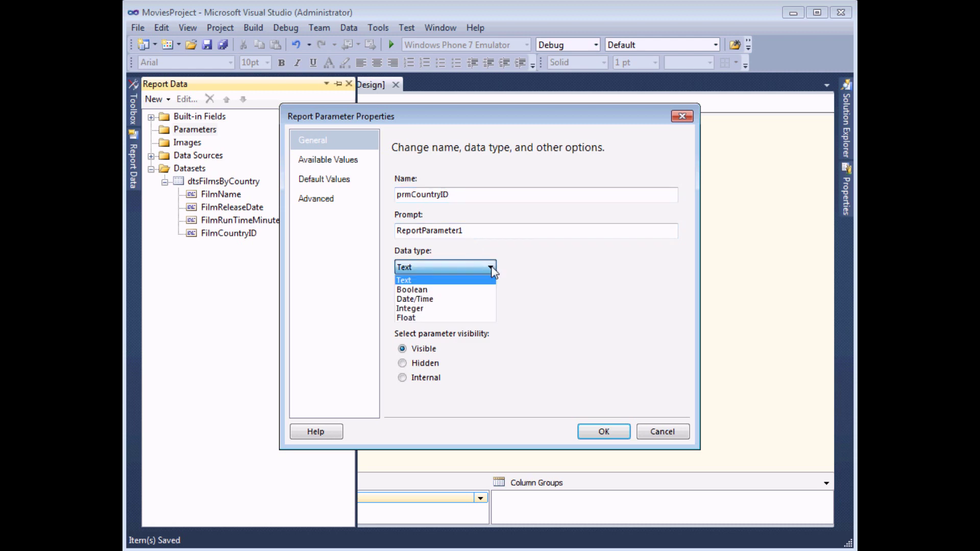
{"action": "left_click", "coordinate": [425, 308]}
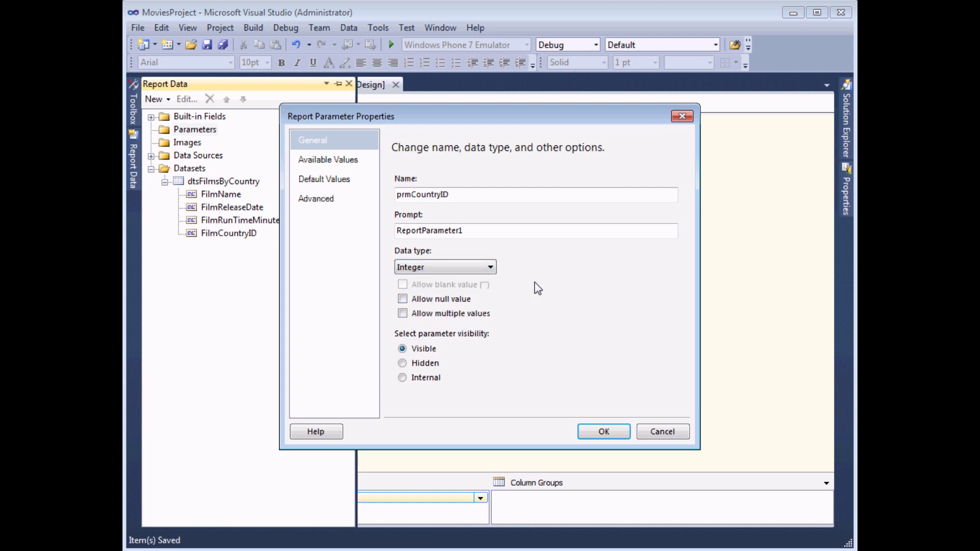
{"action": "left_click", "coordinate": [402, 363]}
{"action": "left_click", "coordinate": [592, 439]}
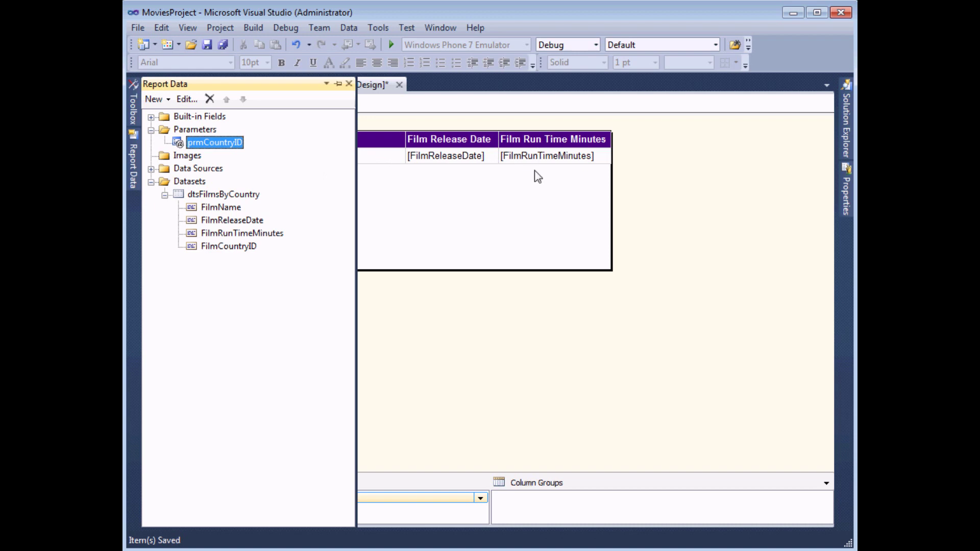
Add a filter to the dtsFilmsByCountry dataset with [FilmCountryID] as its expression.
{"action": "left_click", "coordinate": [207, 198]}
{"action": "right_click", "coordinate": [208, 197]}
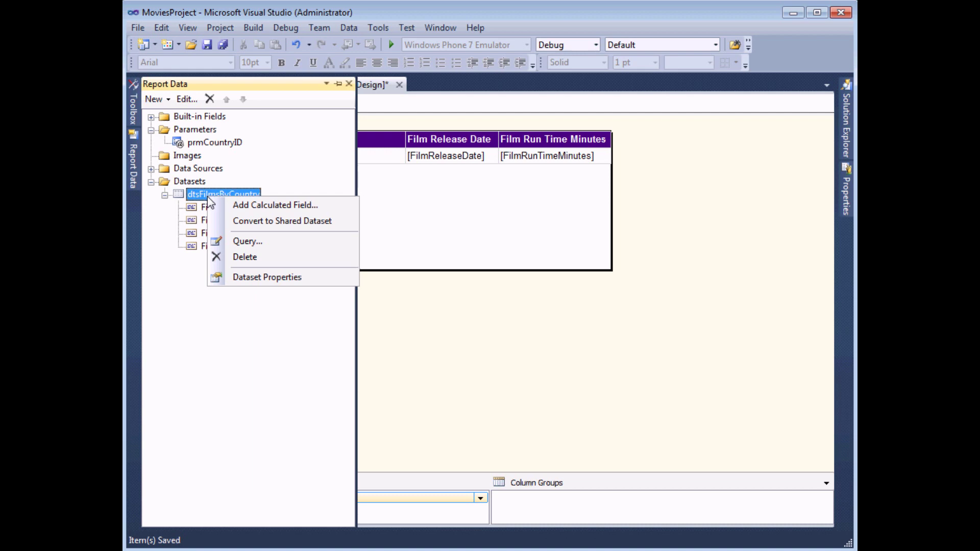
{"action": "left_click", "coordinate": [267, 278]}
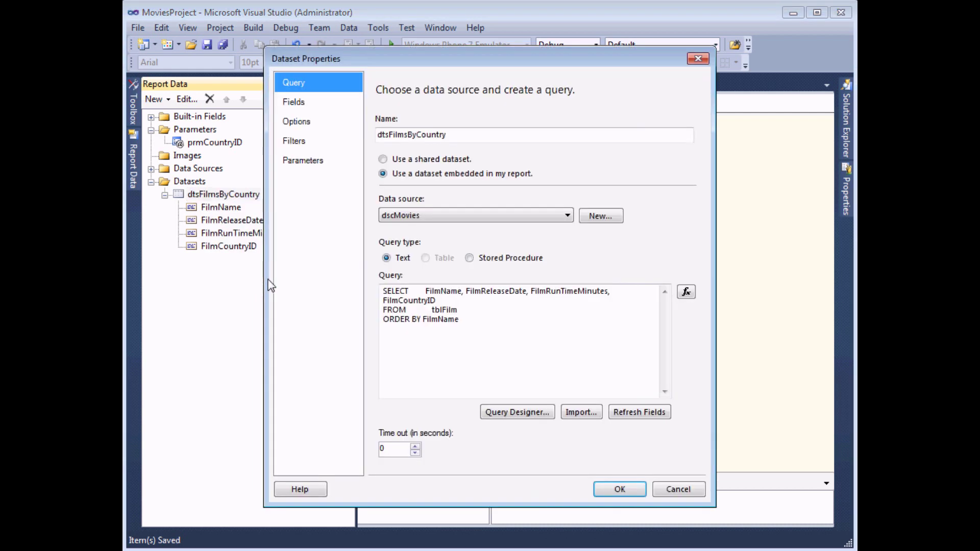
{"action": "left_click", "coordinate": [320, 145]}
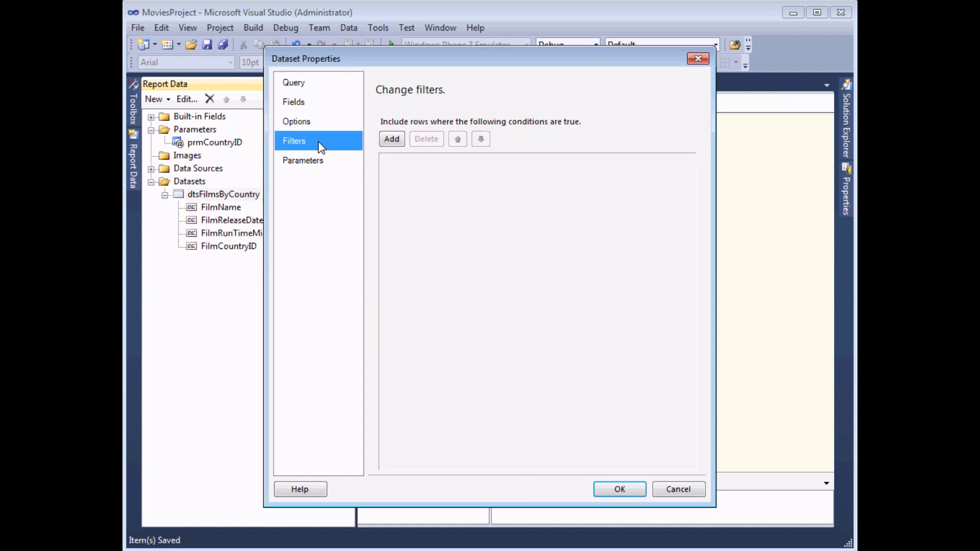
{"action": "left_click", "coordinate": [393, 141]}
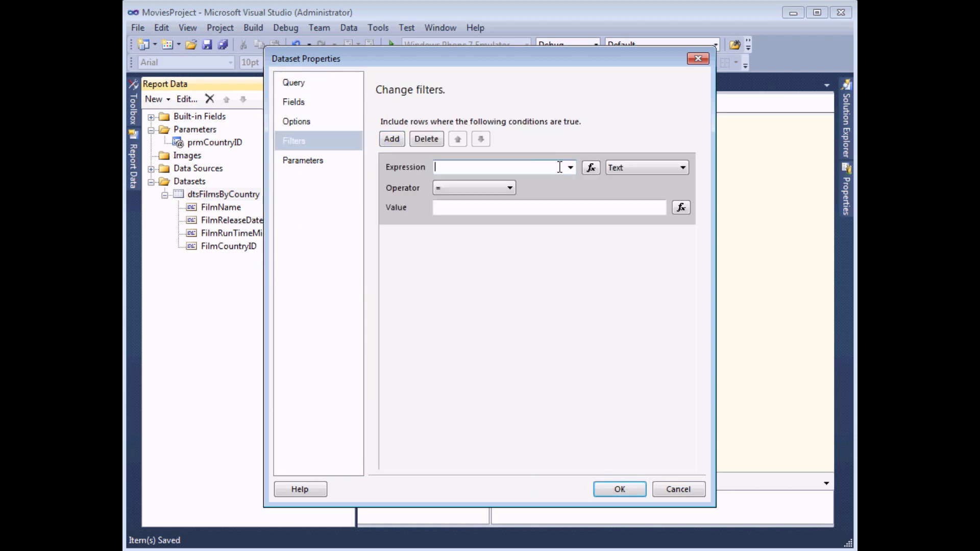
{"action": "left_click", "coordinate": [569, 169]}
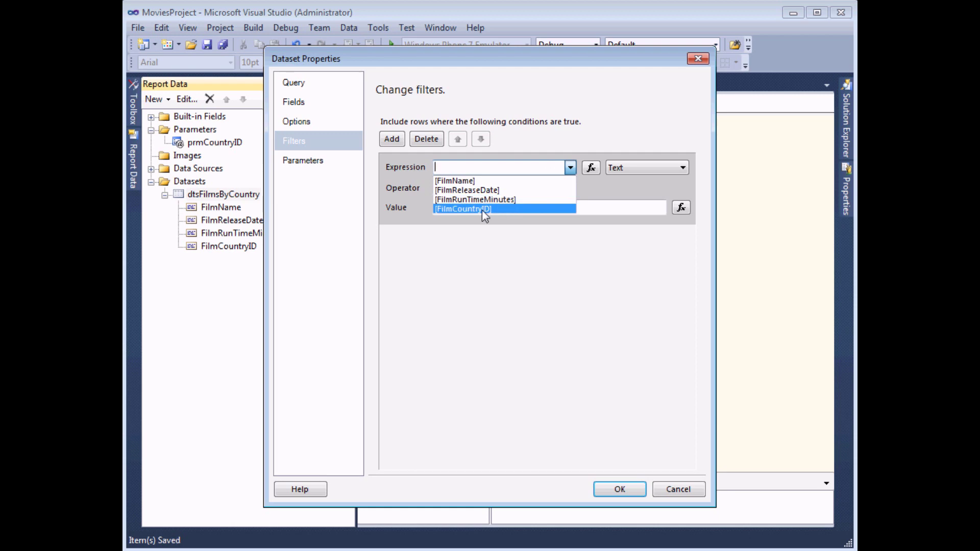
{"action": "left_click", "coordinate": [467, 210]}
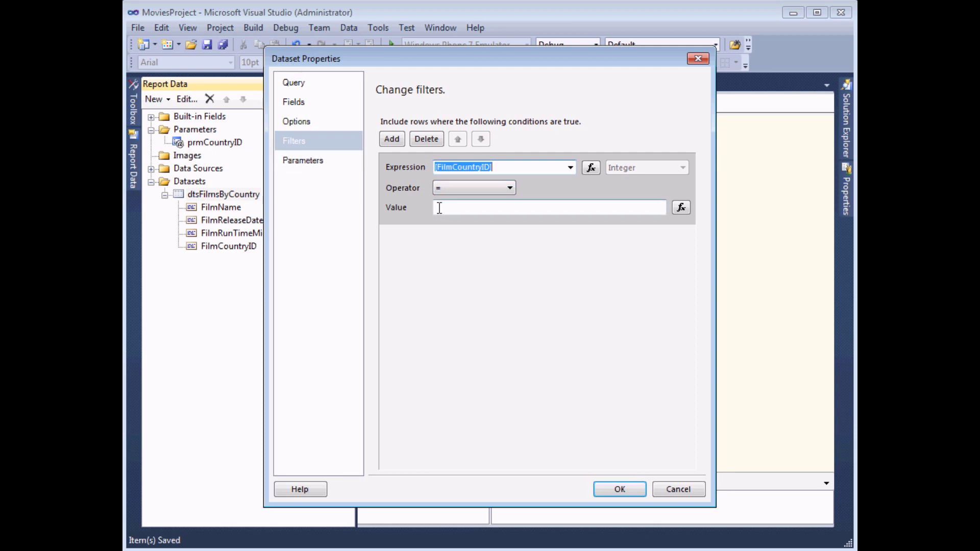
Set the filter's value to the expression =Parameters!prmCountryID.Value and apply the dataset properties.
{"action": "left_click", "coordinate": [681, 208]}
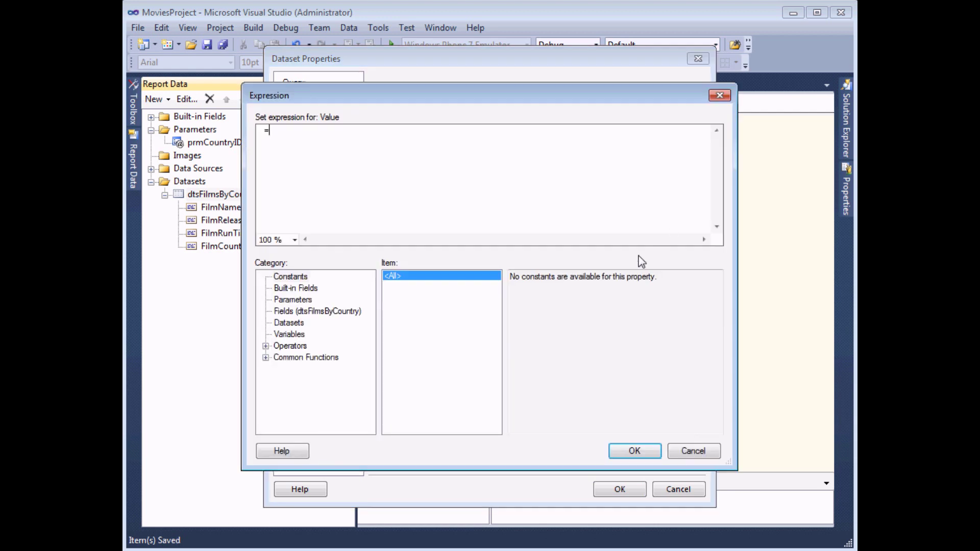
{"action": "left_click", "coordinate": [300, 304]}
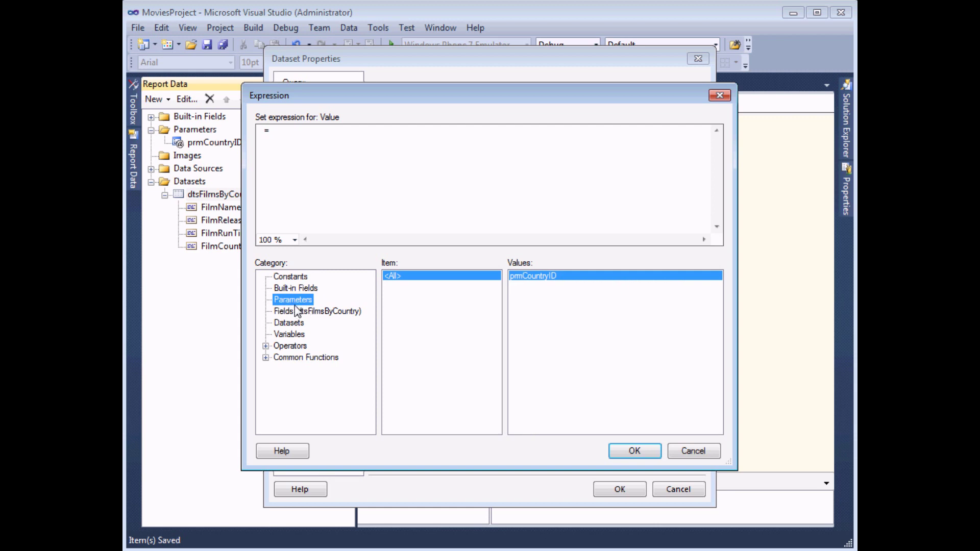
{"action": "left_click", "coordinate": [537, 278]}
{"action": "double_click", "coordinate": [536, 276]}
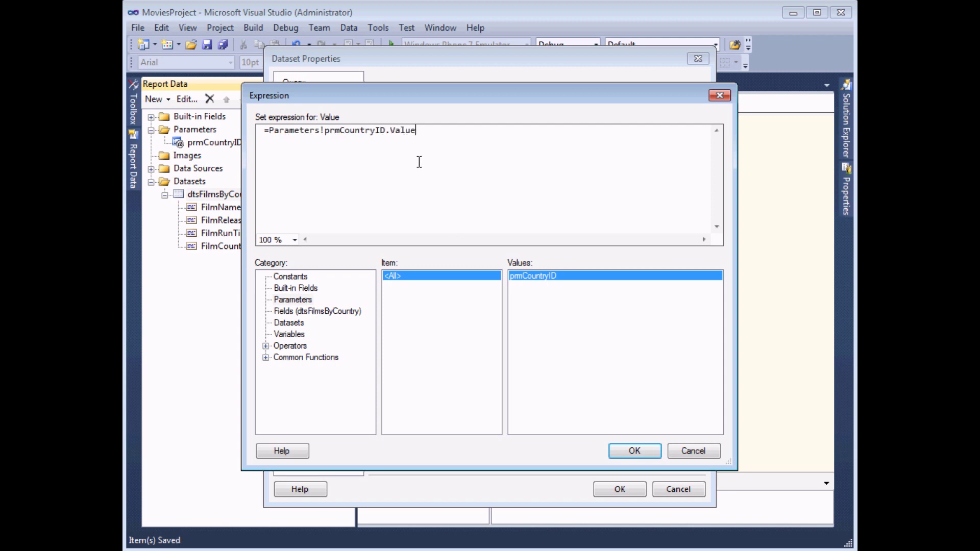
{"action": "left_click", "coordinate": [634, 452]}
{"action": "left_click", "coordinate": [623, 484]}
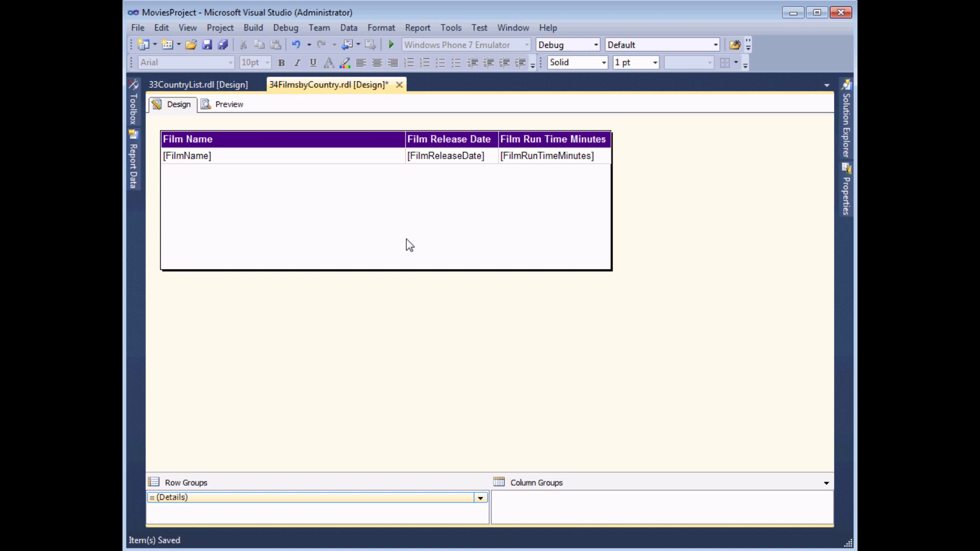
Close the 34FilmsbyCountry report and locate its file in the project's report list.
{"action": "left_click", "coordinate": [400, 85]}
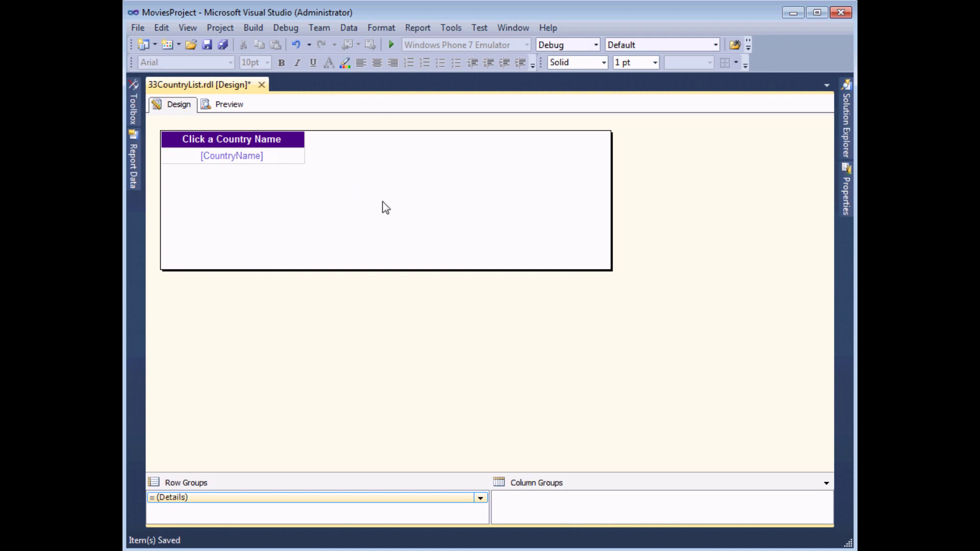
{"action": "left_click", "coordinate": [845, 123]}
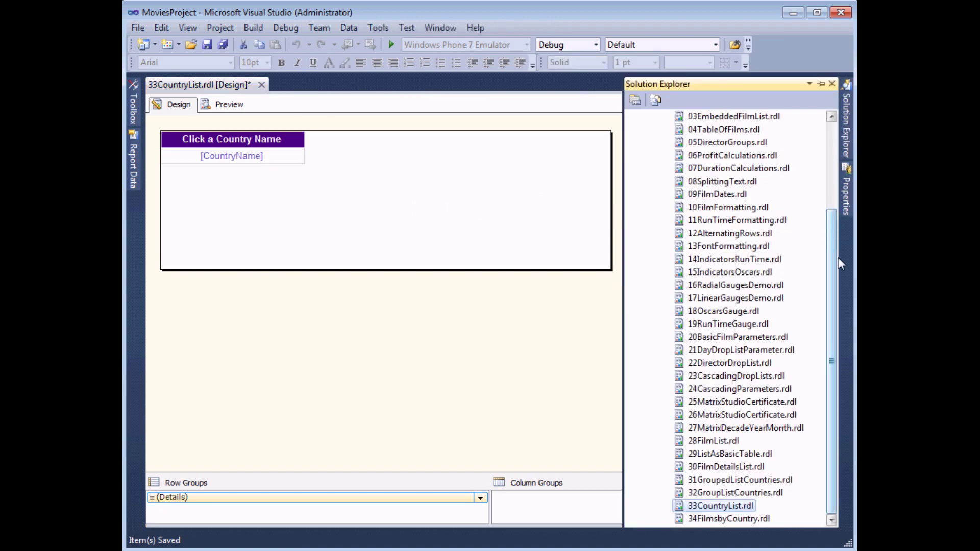
{"action": "left_click", "coordinate": [694, 518]}
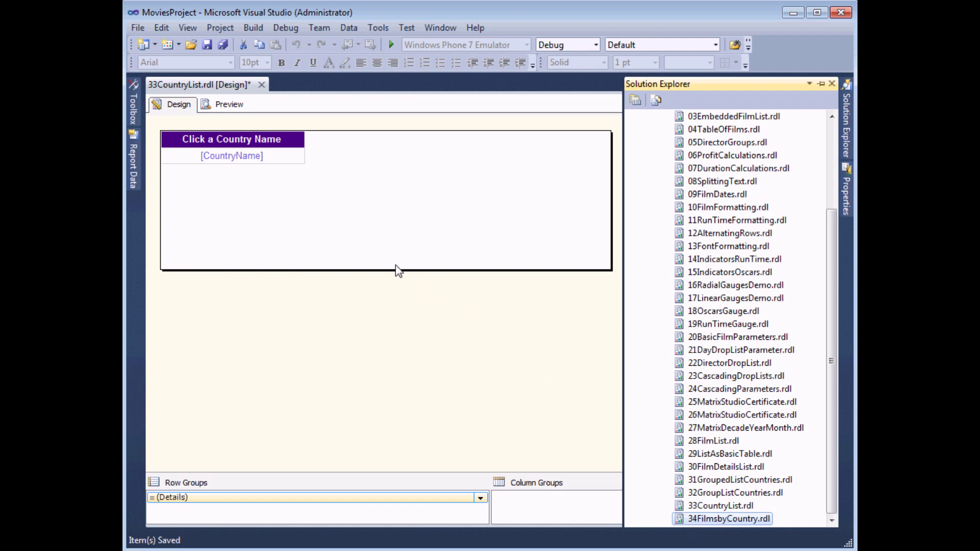
{"action": "left_click", "coordinate": [367, 235]}
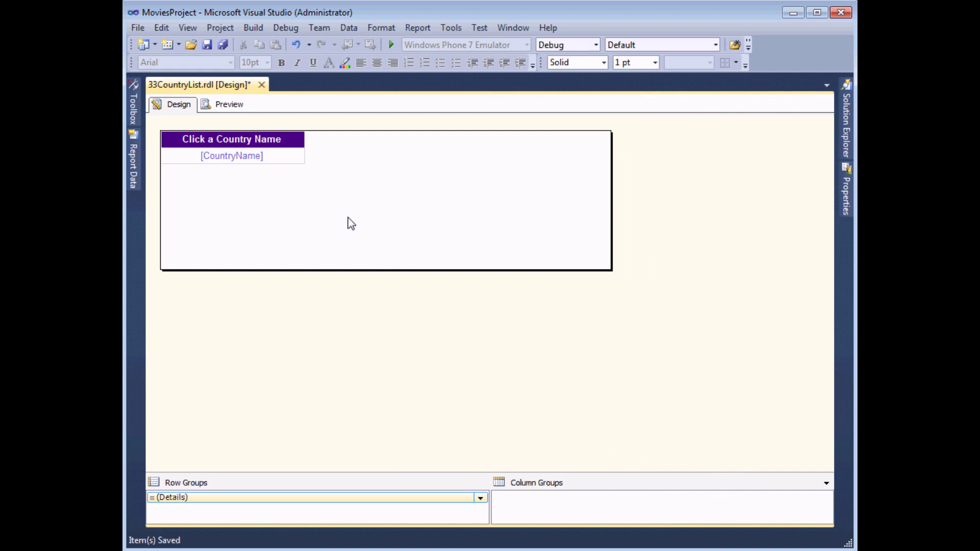
Set the action of the [CountryName] text box to go to the report 34FilmsbyCountry.
{"action": "right_click", "coordinate": [277, 157]}
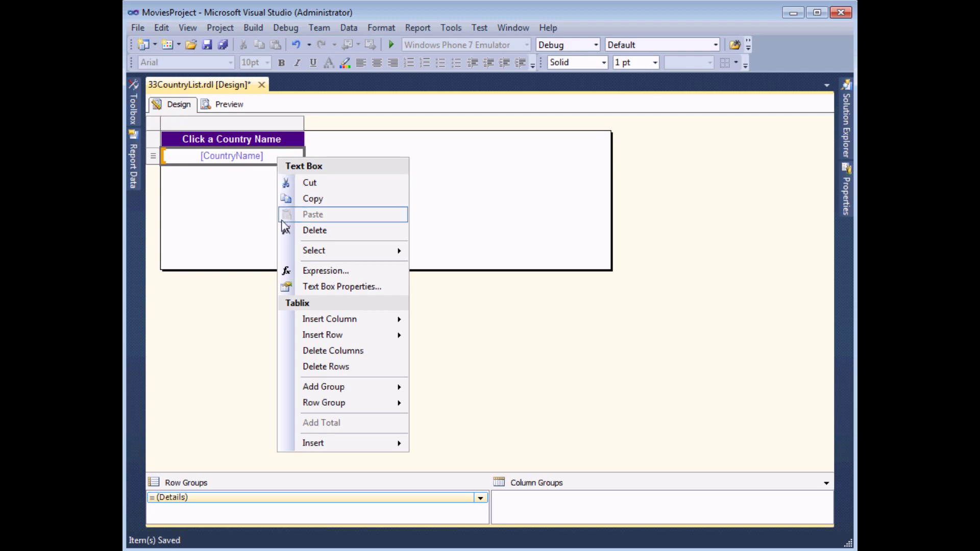
{"action": "left_click", "coordinate": [310, 289]}
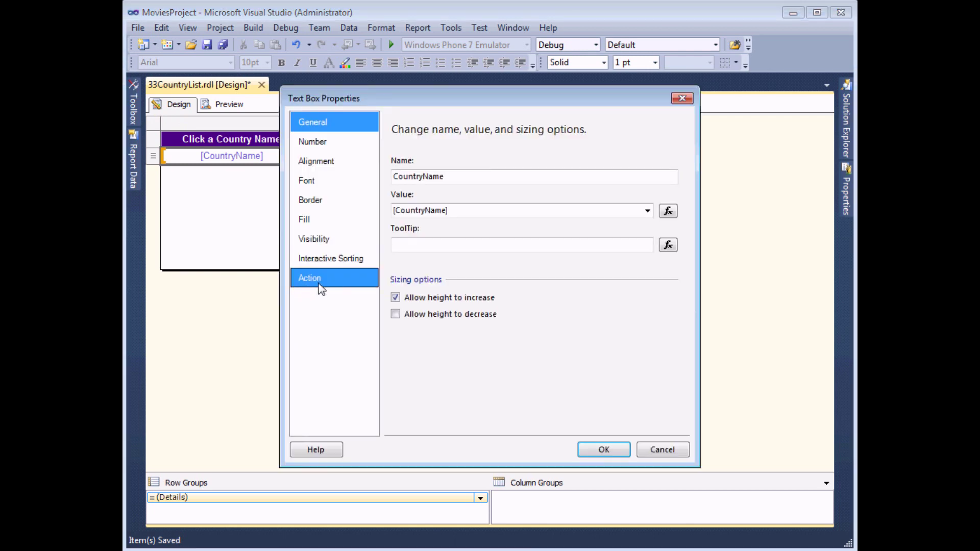
{"action": "left_click", "coordinate": [330, 284]}
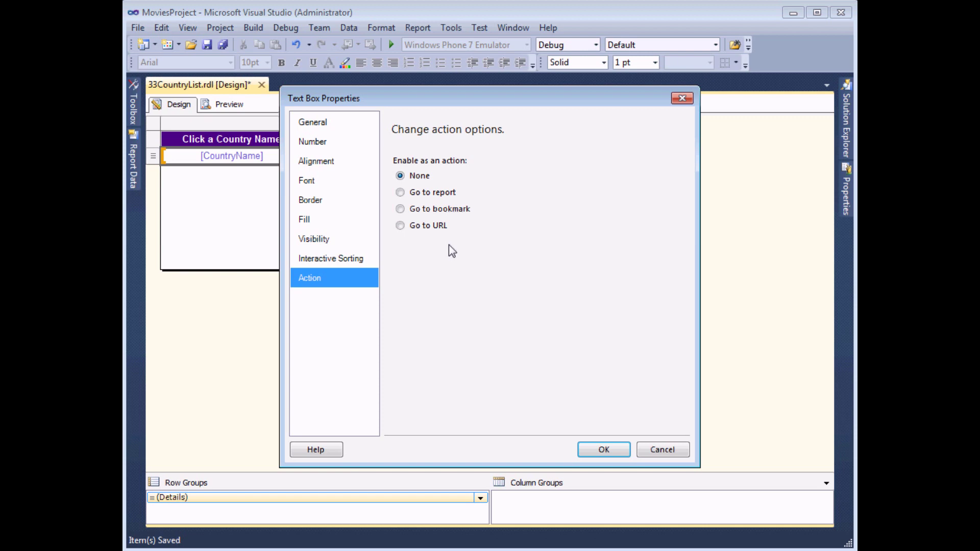
{"action": "left_click", "coordinate": [400, 193]}
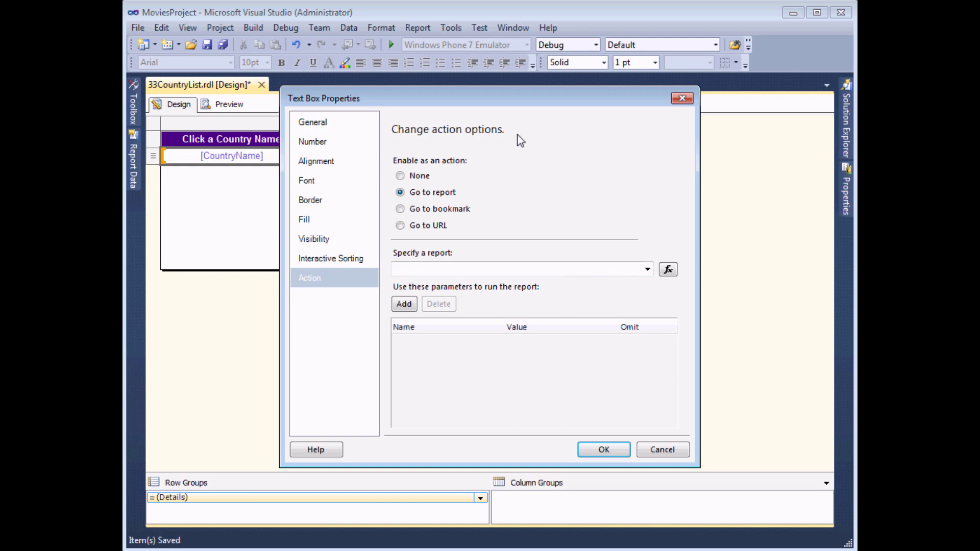
{"action": "left_click_drag", "start_coordinate": [526, 101], "coordinate": [522, 62]}
{"action": "left_click", "coordinate": [641, 230]}
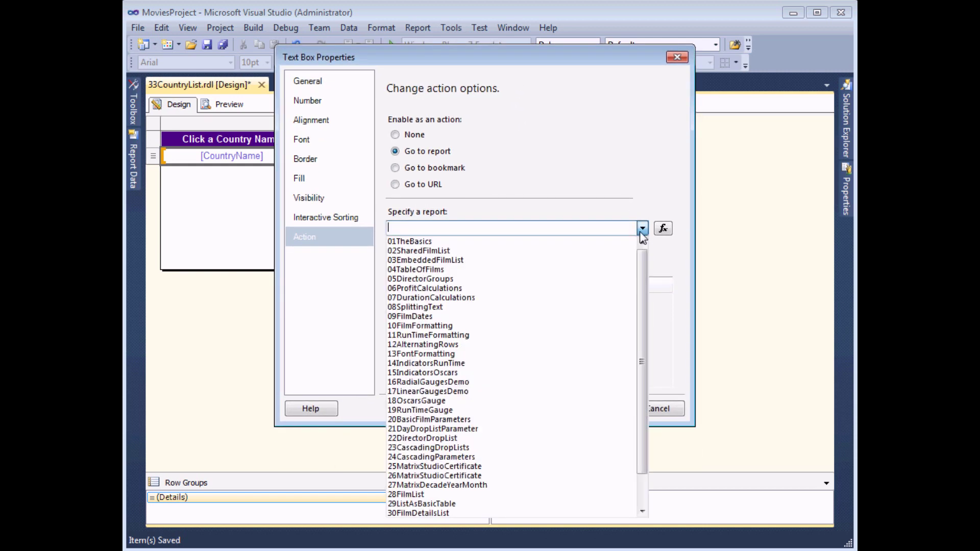
{"action": "left_click_drag", "start_coordinate": [642, 259], "coordinate": [635, 300]}
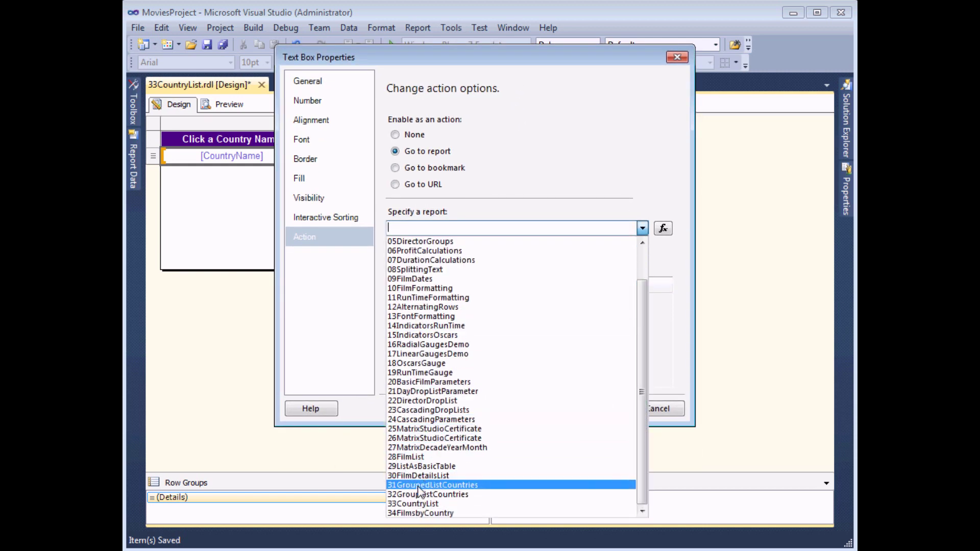
{"action": "left_click", "coordinate": [412, 513]}
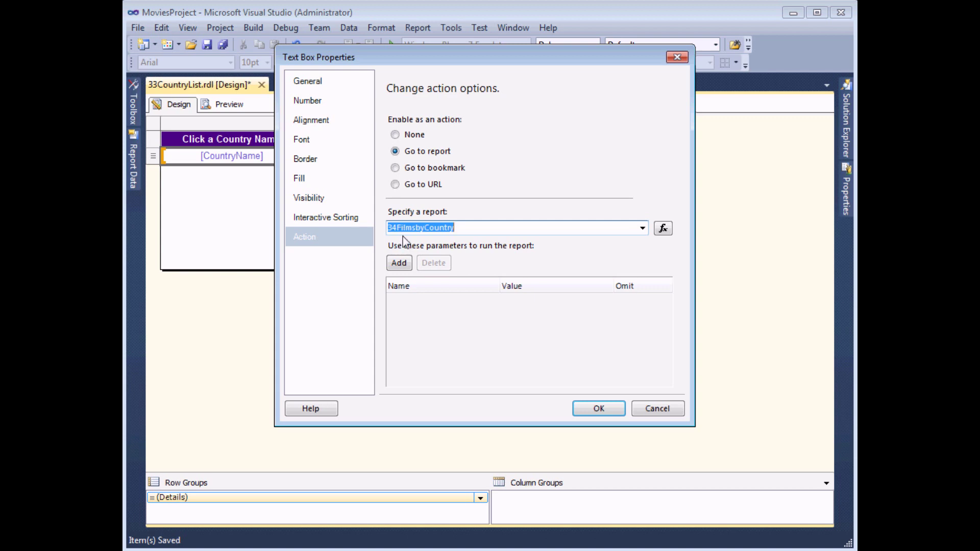
Add the parameter prmCountryID with the value [CountryID] to the text box's report action and apply the properties.
{"action": "left_click", "coordinate": [399, 263]}
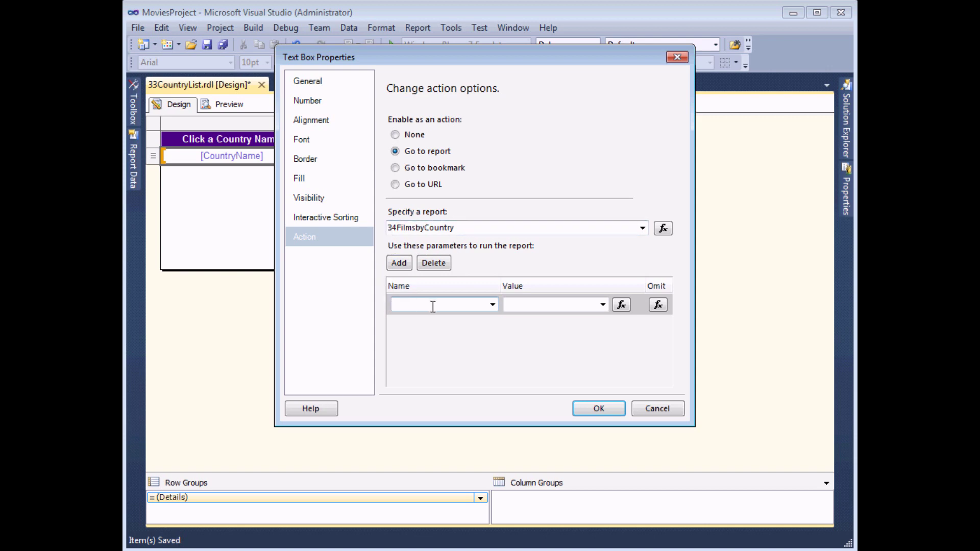
{"action": "left_click", "coordinate": [493, 305]}
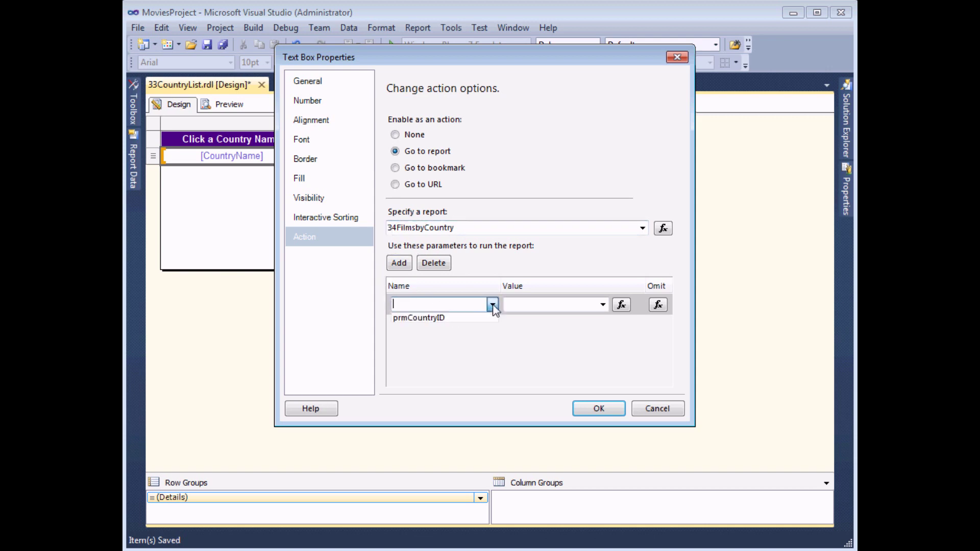
{"action": "left_click", "coordinate": [457, 320]}
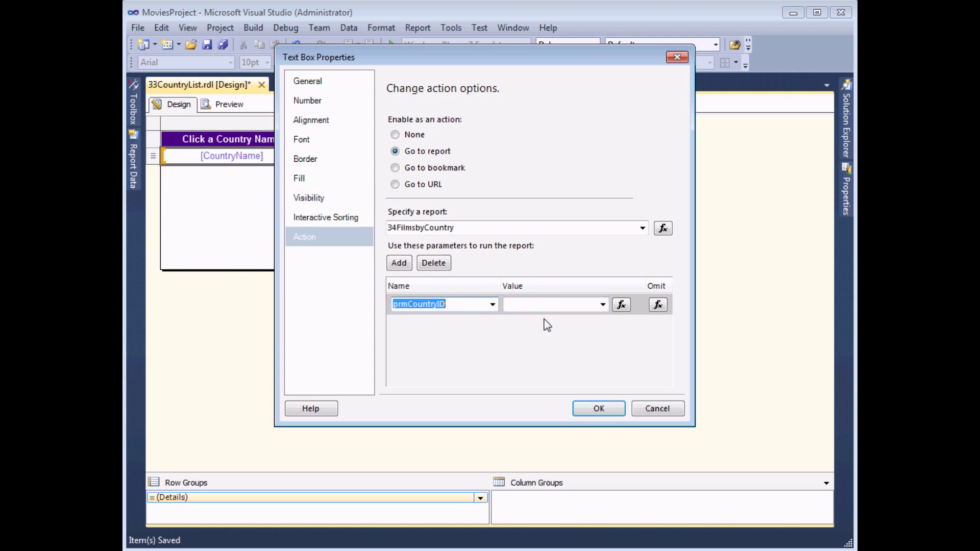
{"action": "left_click", "coordinate": [602, 305]}
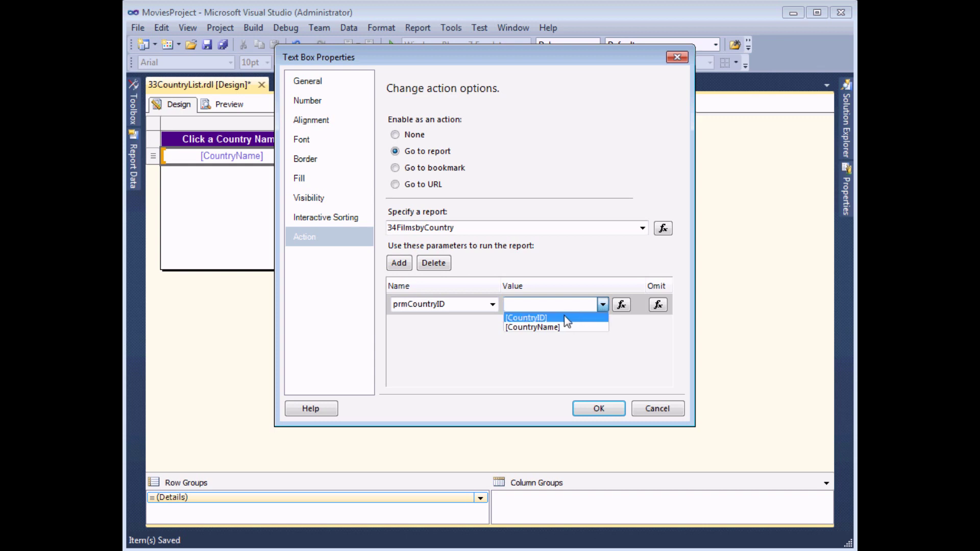
{"action": "left_click", "coordinate": [536, 318]}
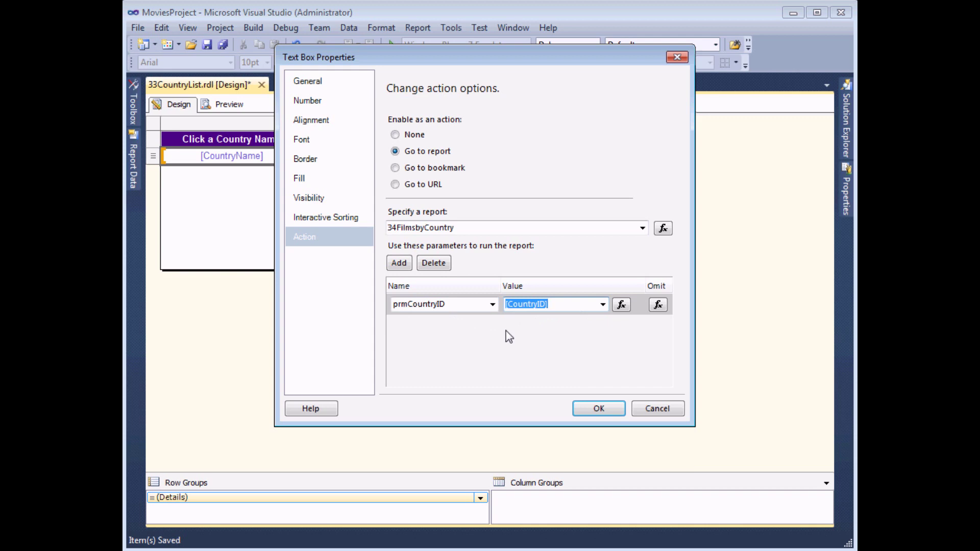
{"action": "left_click", "coordinate": [596, 409]}
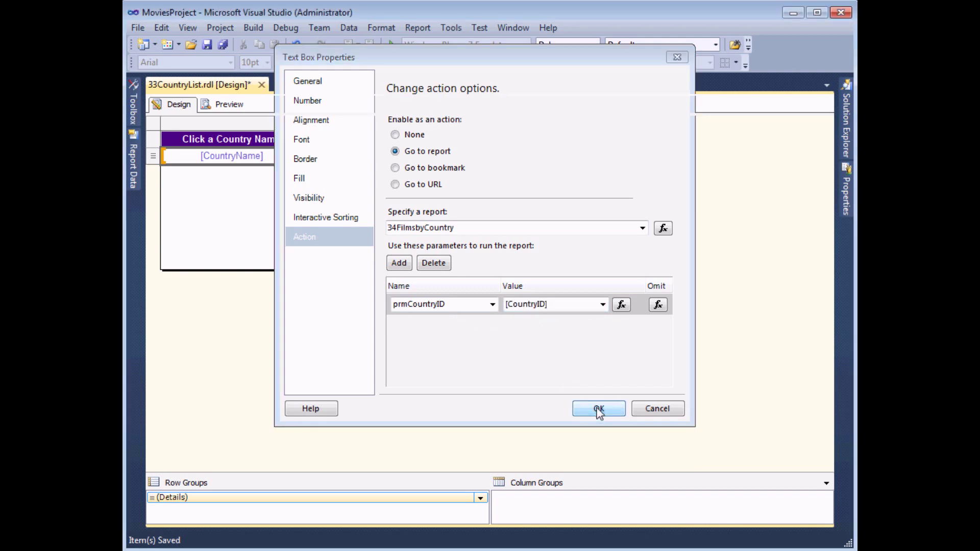
Preview the country list report, test the drill-through for Japan and return to the country list.
{"action": "left_click", "coordinate": [232, 108]}
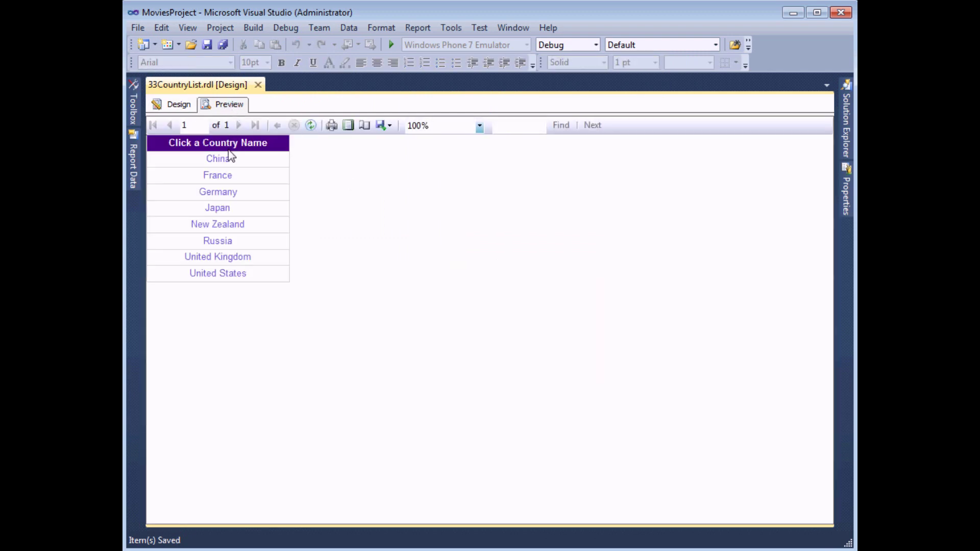
{"action": "left_click", "coordinate": [219, 209]}
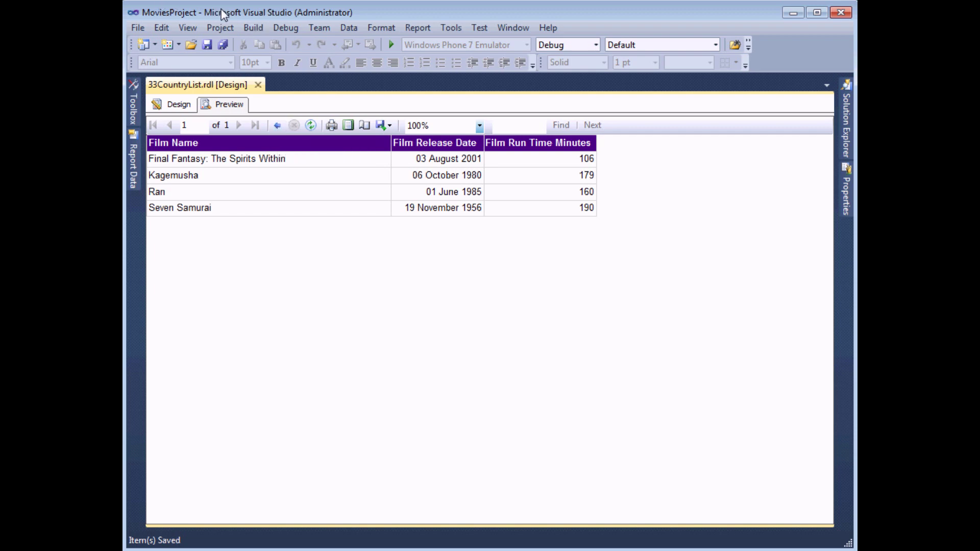
{"action": "left_click", "coordinate": [277, 126]}
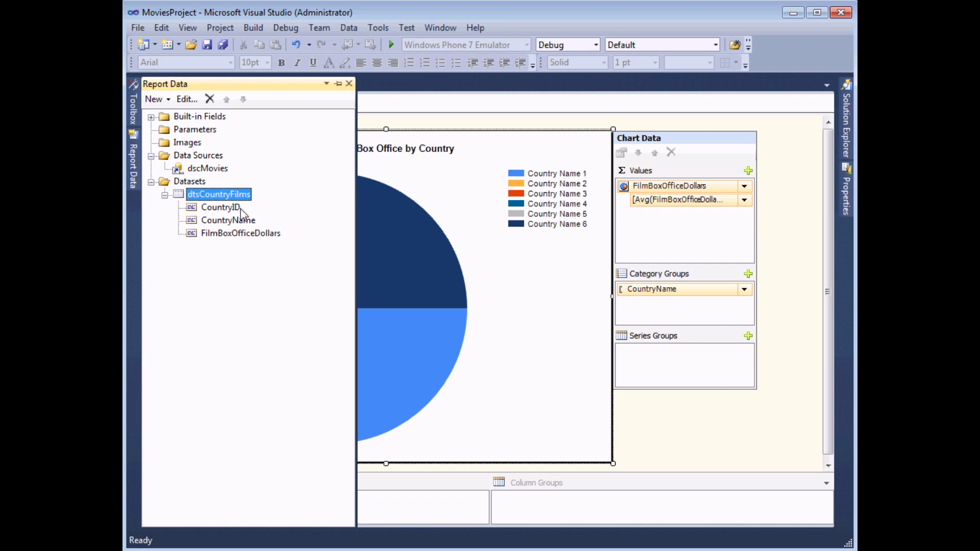
Preview the 35CountryChart report's pie chart and return to its design view.
{"action": "left_click", "coordinate": [480, 293]}
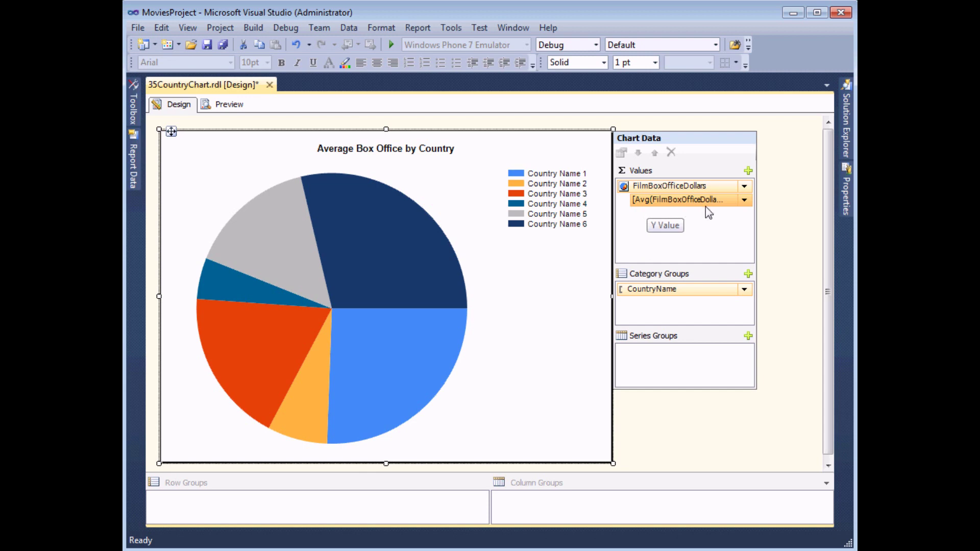
{"action": "left_click", "coordinate": [233, 107]}
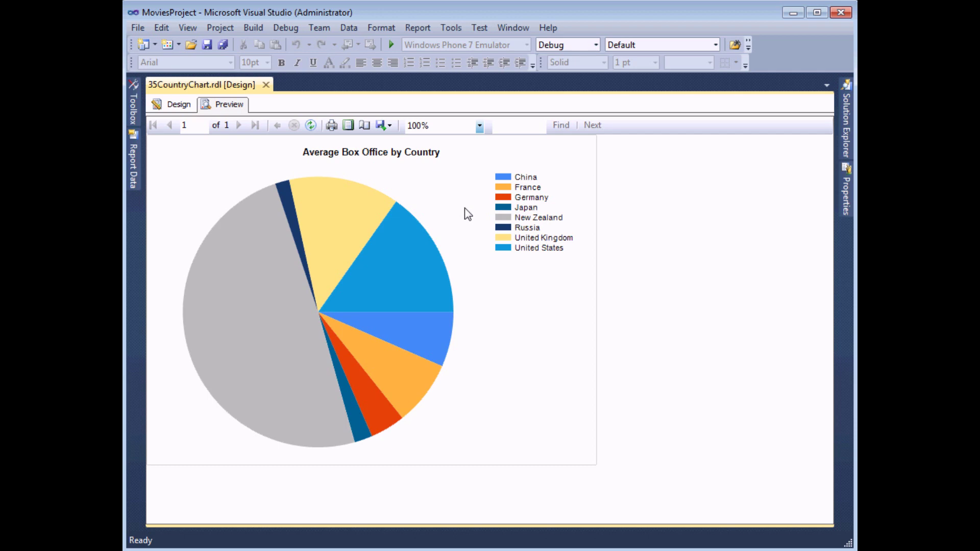
{"action": "left_click", "coordinate": [186, 110]}
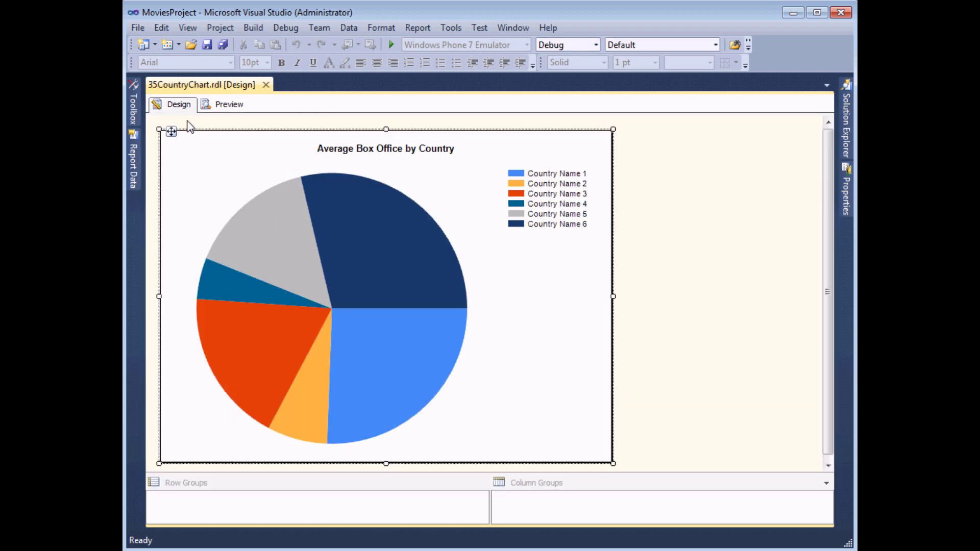
Set the action of the pie chart series to go to the report 34FilmsbyCountry.
{"action": "left_click", "coordinate": [344, 255]}
{"action": "right_click", "coordinate": [344, 255]}
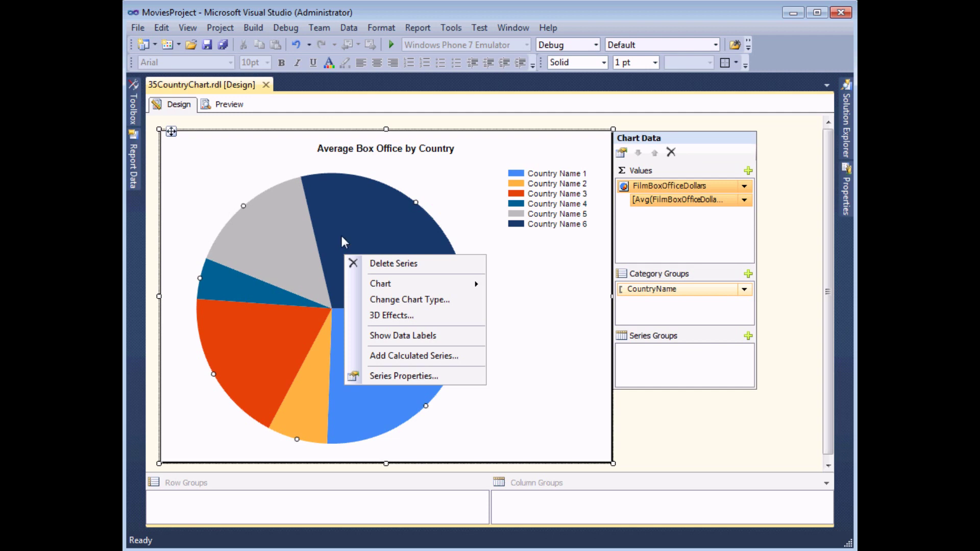
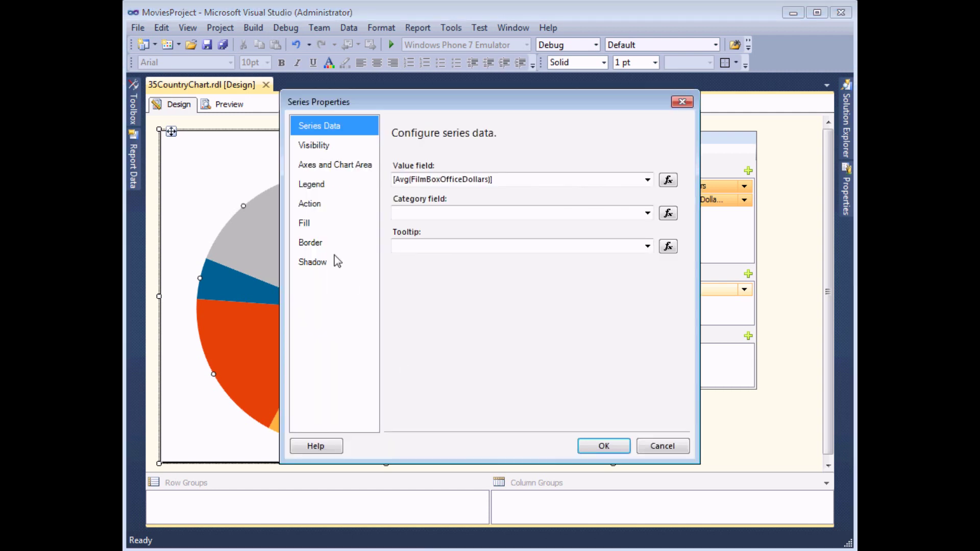
{"action": "left_click", "coordinate": [327, 210]}
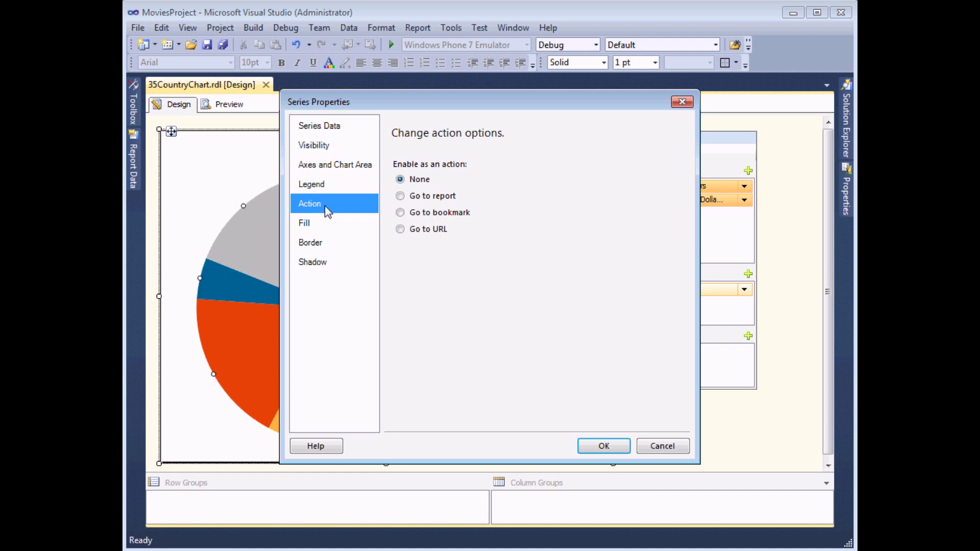
{"action": "left_click", "coordinate": [401, 199]}
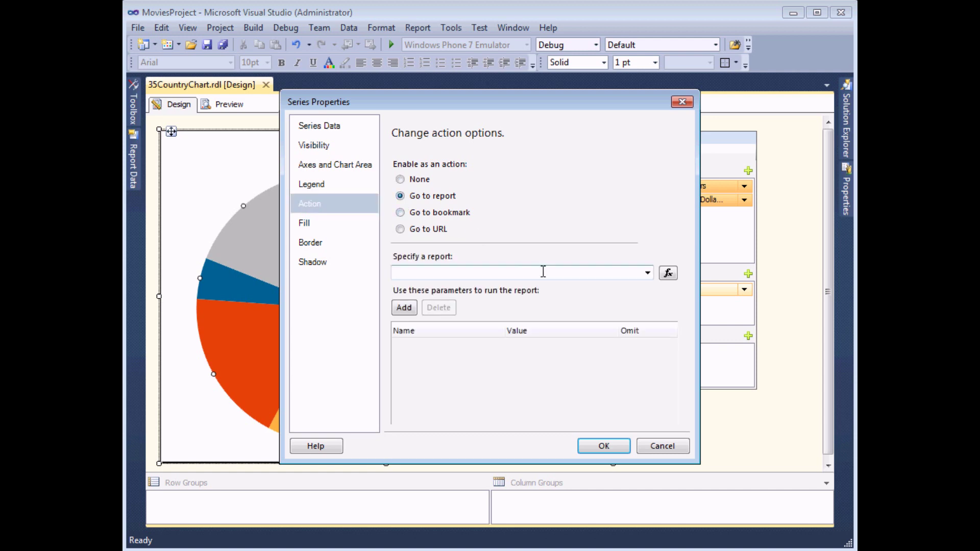
{"action": "left_click", "coordinate": [647, 273]}
{"action": "left_click_drag", "start_coordinate": [648, 299], "coordinate": [651, 400]}
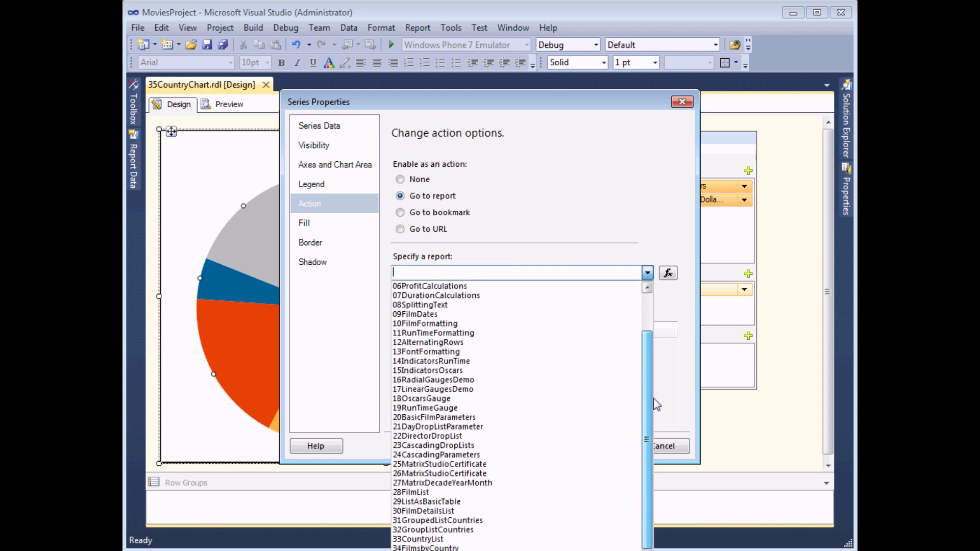
{"action": "left_click", "coordinate": [449, 547]}
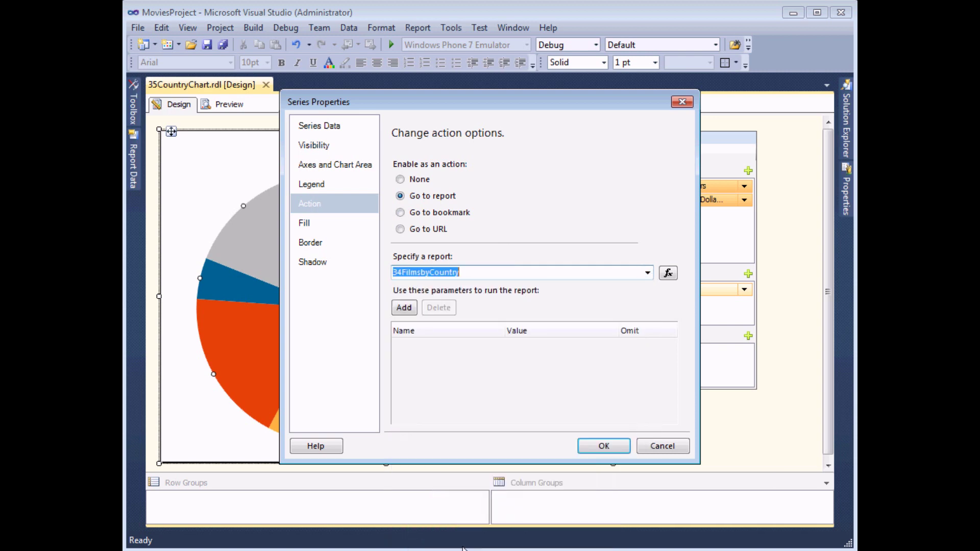
Add the parameter prmCountryID with the value [CountryID] to the chart series' report action and apply the series properties.
{"action": "left_click", "coordinate": [404, 308]}
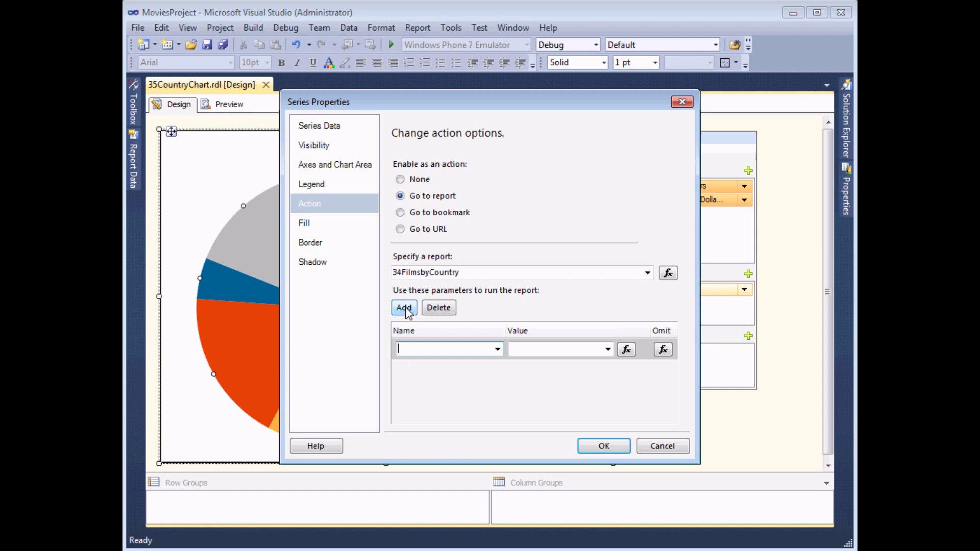
{"action": "left_click", "coordinate": [497, 351]}
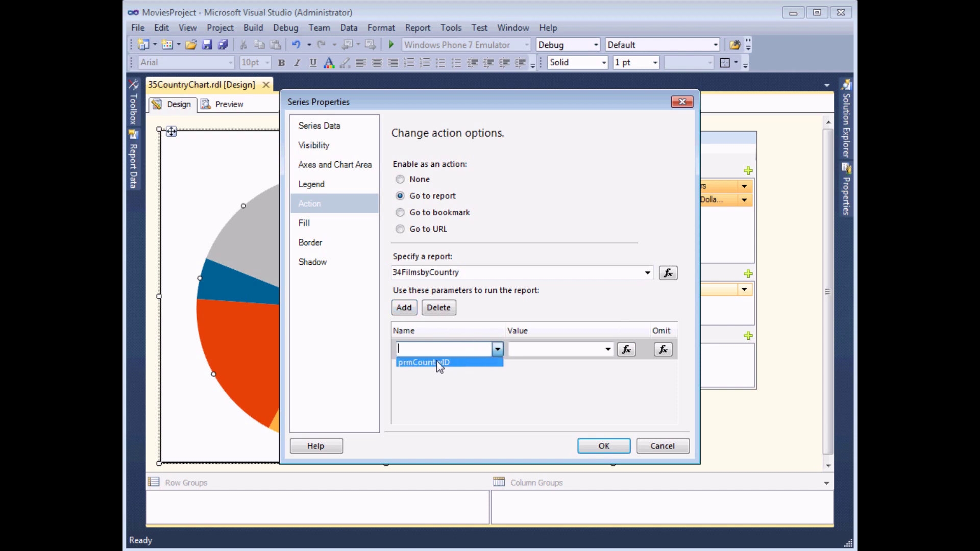
{"action": "left_click", "coordinate": [462, 363]}
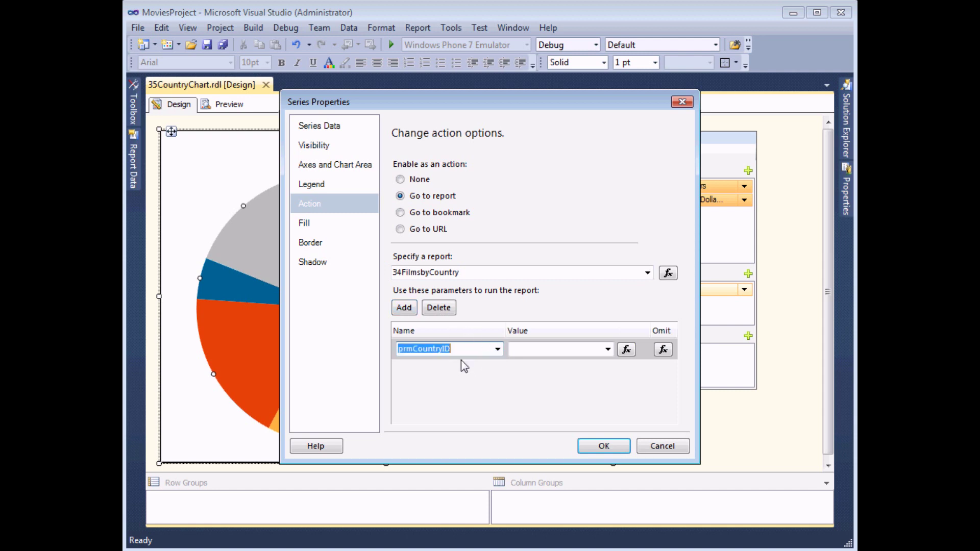
{"action": "left_click", "coordinate": [607, 349]}
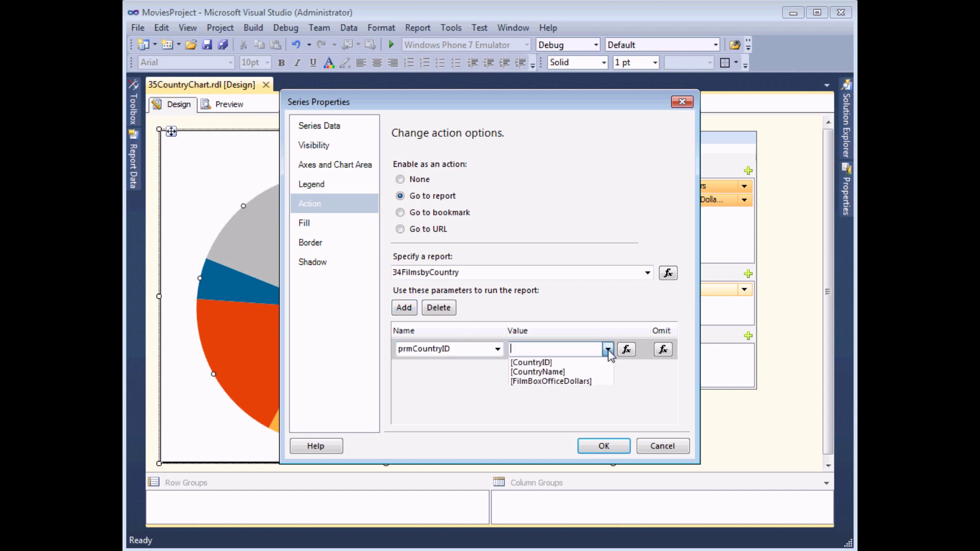
{"action": "left_click", "coordinate": [527, 363]}
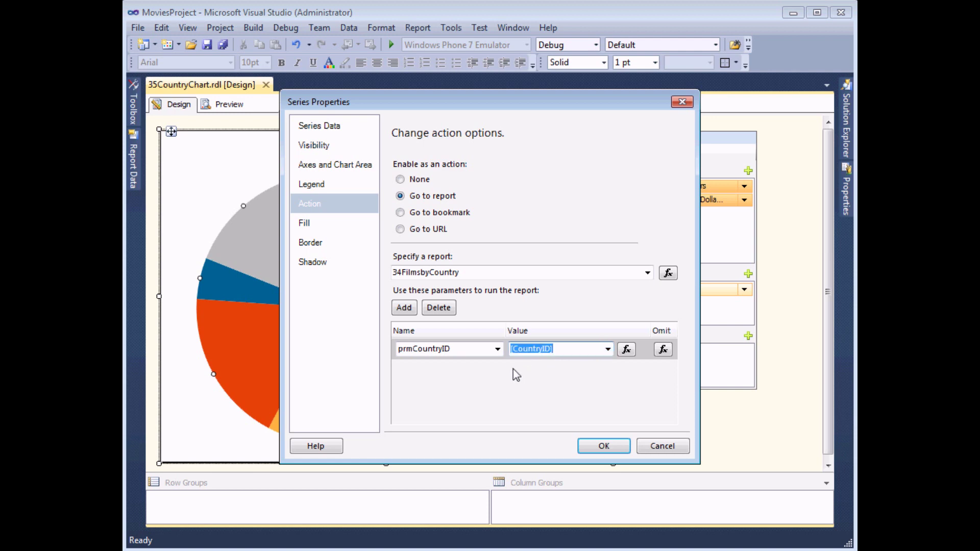
{"action": "left_click", "coordinate": [604, 446]}
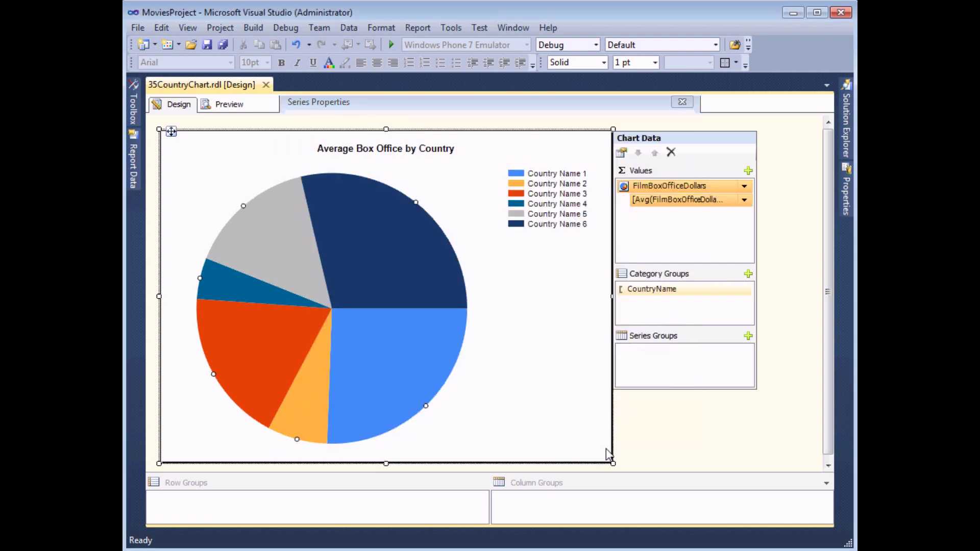
Preview the chart report and test the drill-through from the New Zealand slice.
{"action": "left_click", "coordinate": [225, 106]}
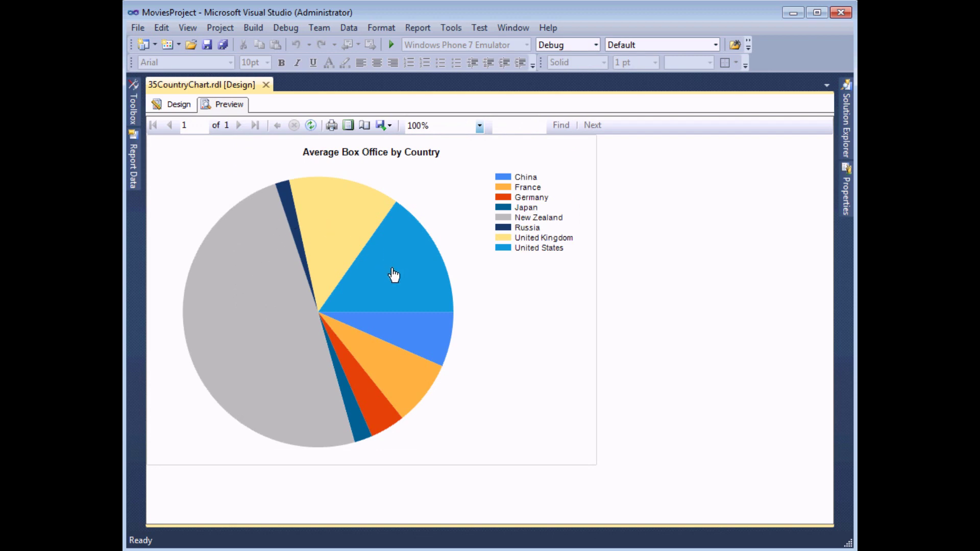
{"action": "left_click", "coordinate": [249, 325]}
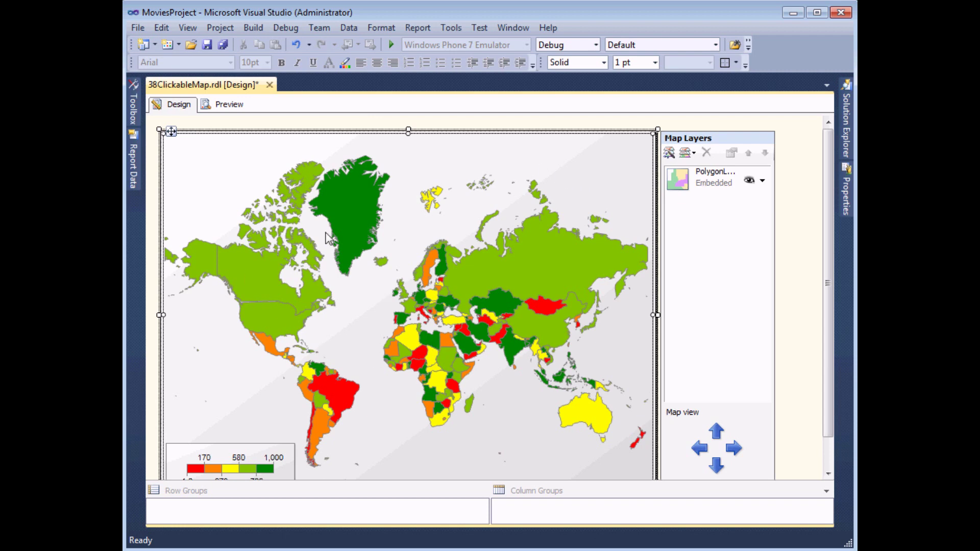
Preview the world map in the 38ClickableMap report and return to its design view.
{"action": "left_click", "coordinate": [230, 105]}
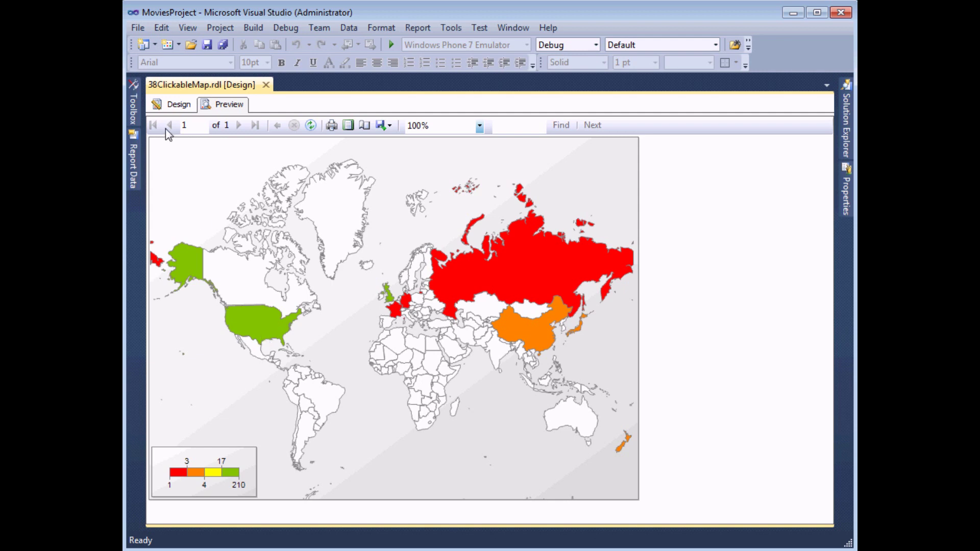
{"action": "left_click", "coordinate": [172, 106]}
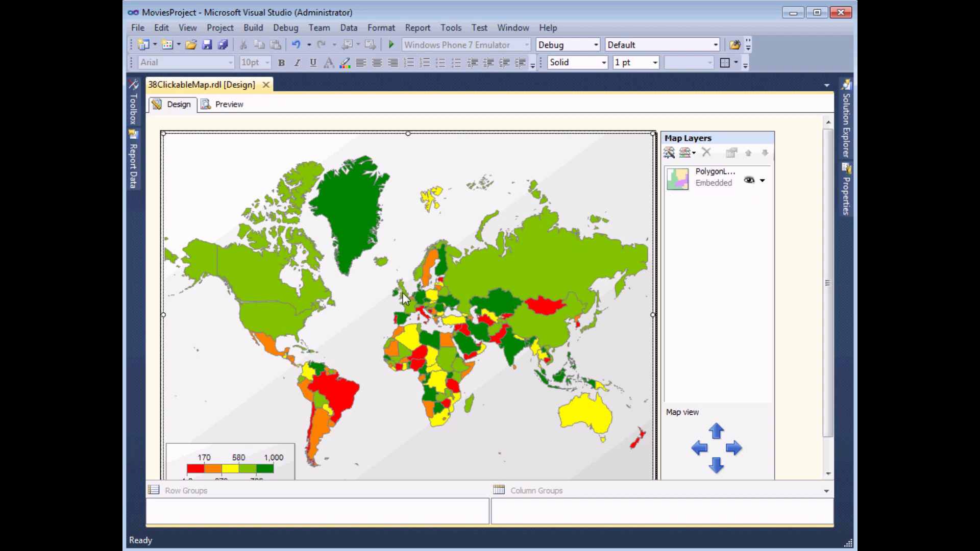
Set the action of the map's polygon layer to go to the report 34FilmsbyCountry.
{"action": "right_click", "coordinate": [682, 184]}
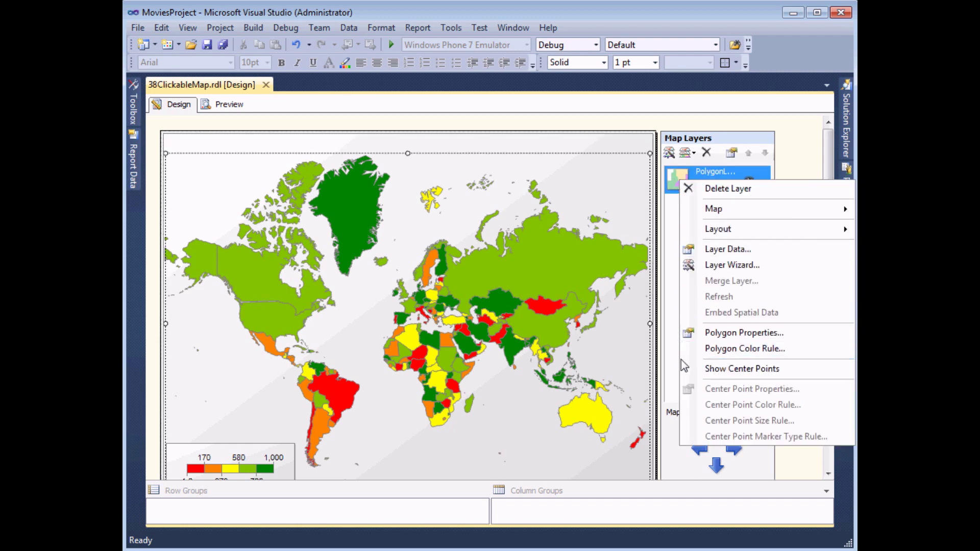
{"action": "left_click", "coordinate": [702, 334]}
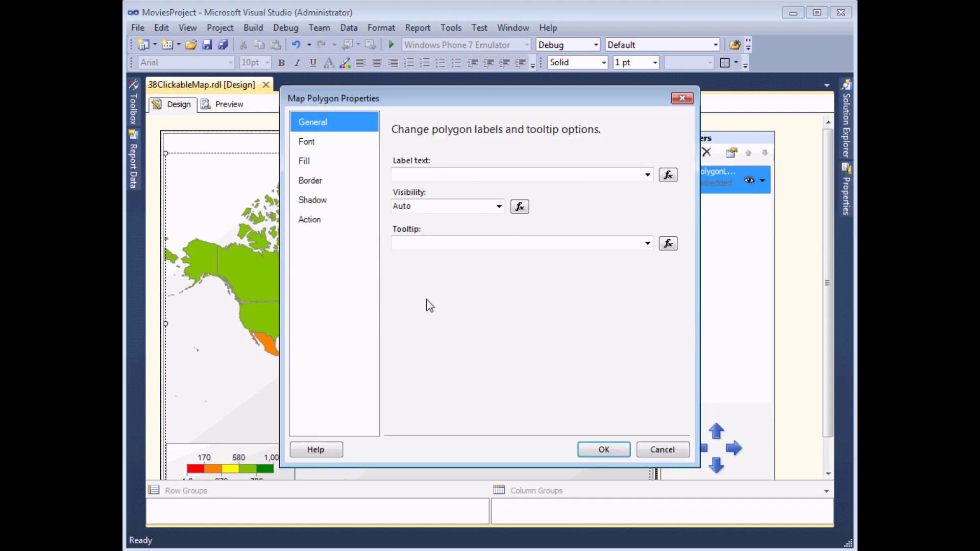
{"action": "left_click", "coordinate": [315, 220]}
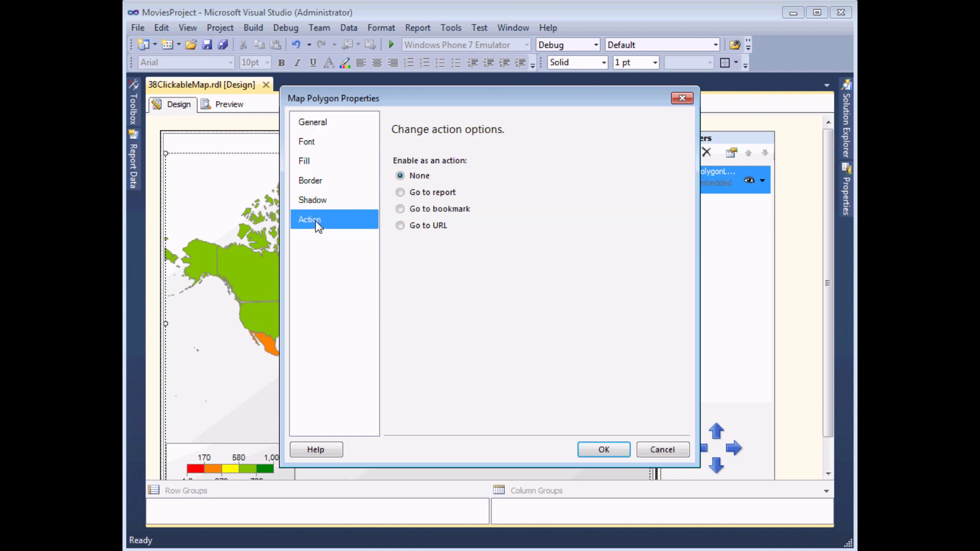
{"action": "left_click", "coordinate": [400, 193]}
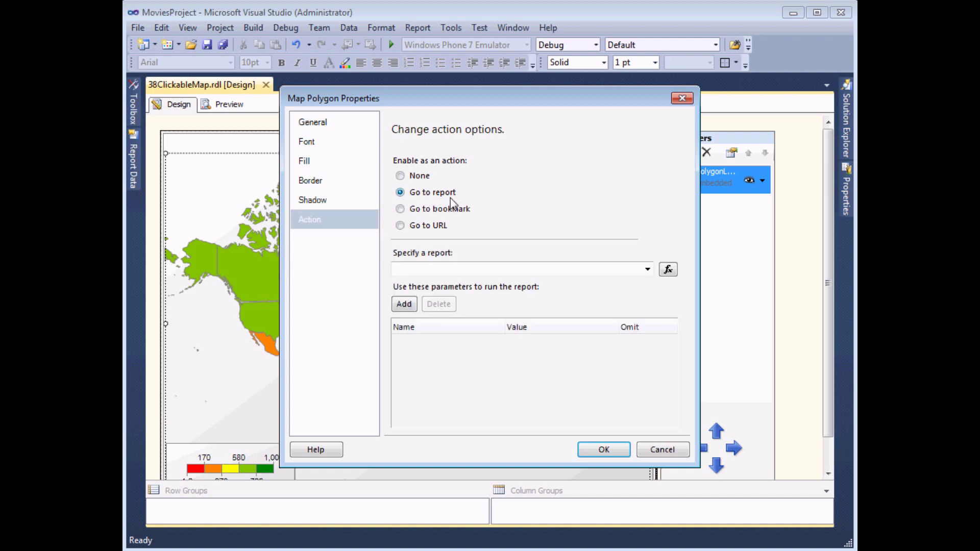
{"action": "left_click", "coordinate": [647, 269]}
{"action": "left_click_drag", "start_coordinate": [648, 315], "coordinate": [647, 344]}
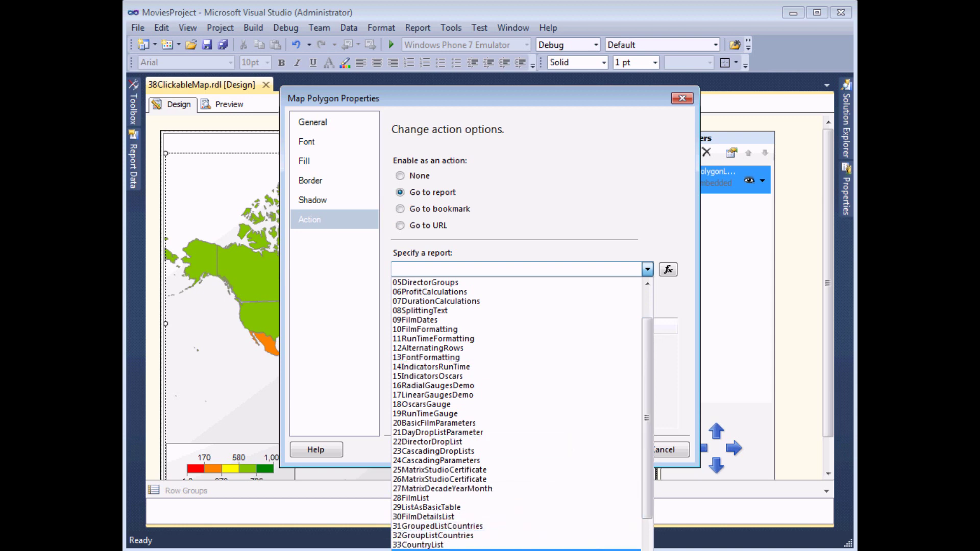
{"action": "left_click", "coordinate": [434, 545]}
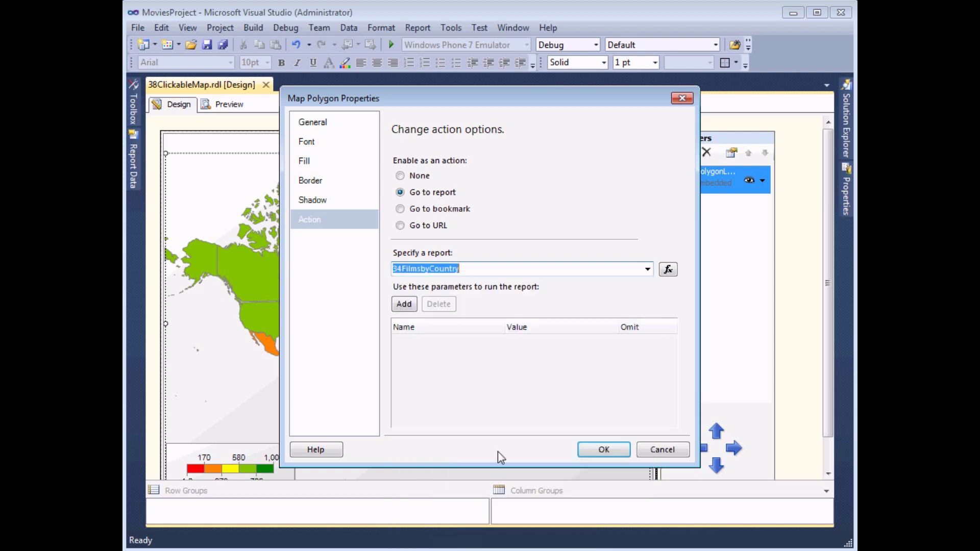
Add the parameter prmCountryID with the CountryID field as its value to the polygon action and apply the polygon properties.
{"action": "left_click", "coordinate": [404, 305]}
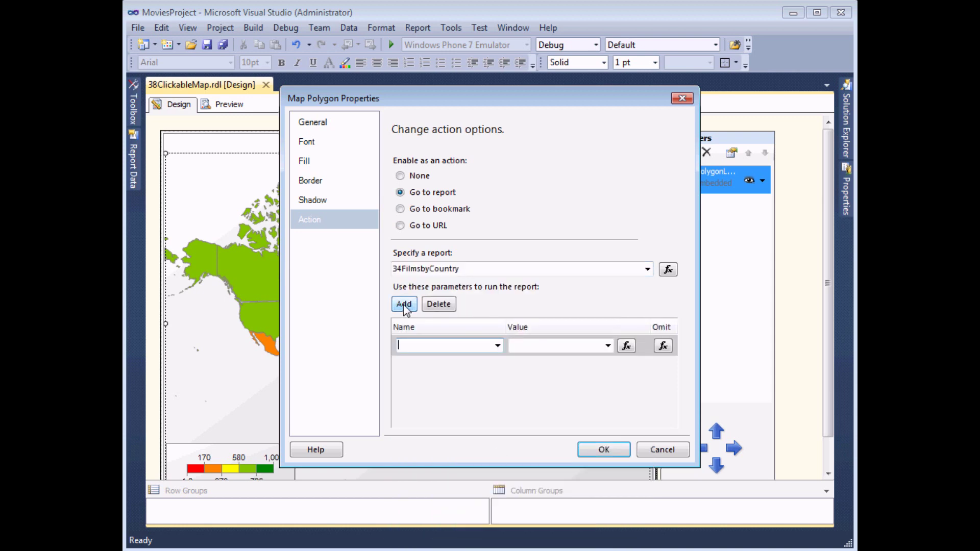
{"action": "left_click", "coordinate": [498, 345]}
{"action": "left_click", "coordinate": [463, 359]}
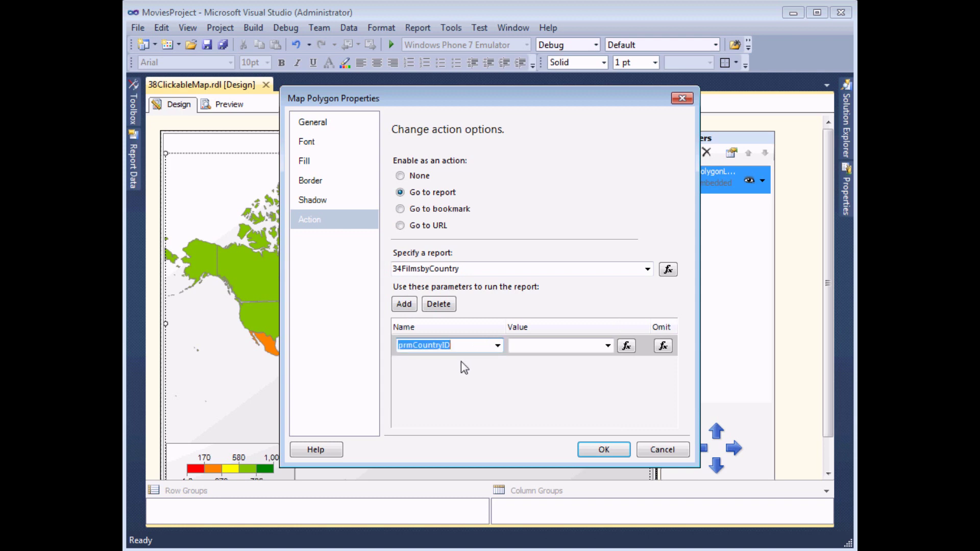
{"action": "left_click", "coordinate": [608, 346]}
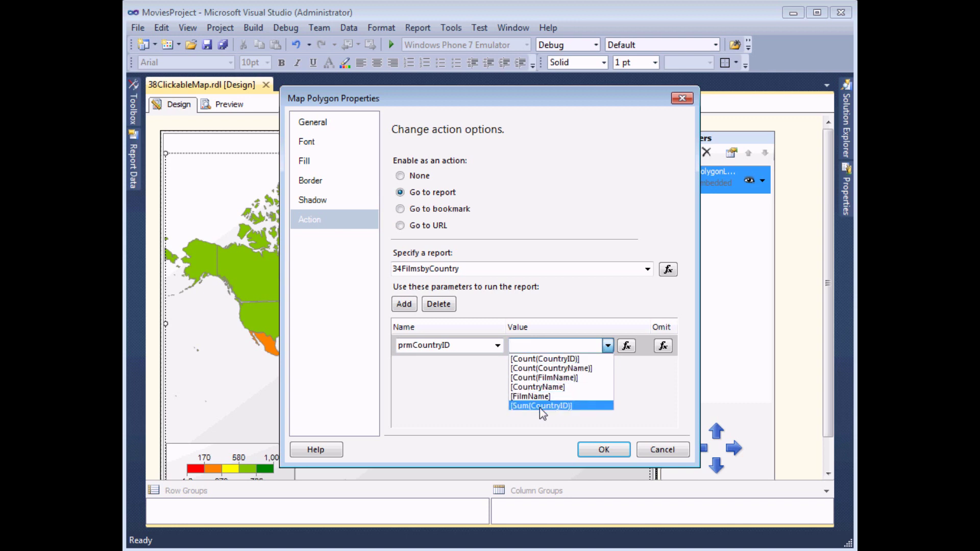
{"action": "left_click", "coordinate": [626, 347]}
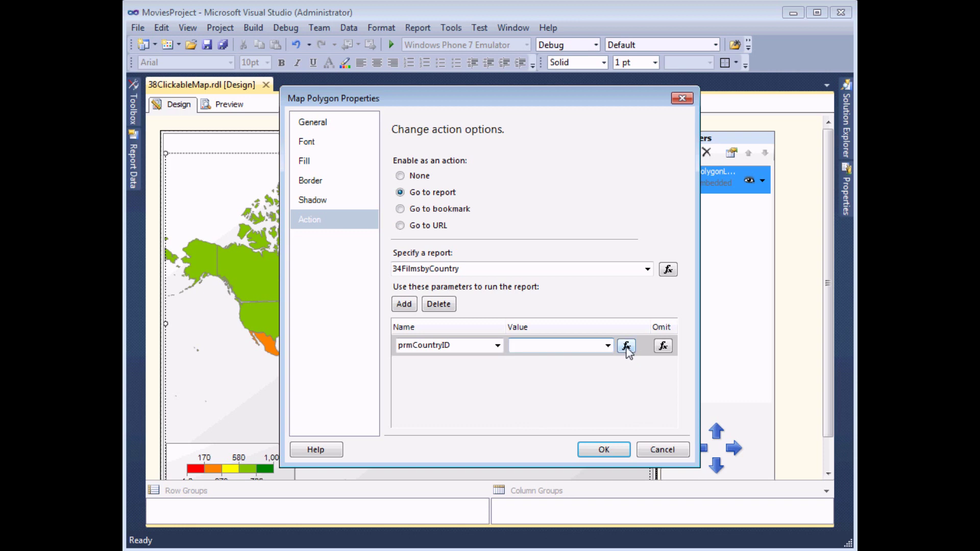
{"action": "left_click", "coordinate": [626, 347]}
{"action": "left_click", "coordinate": [312, 312]}
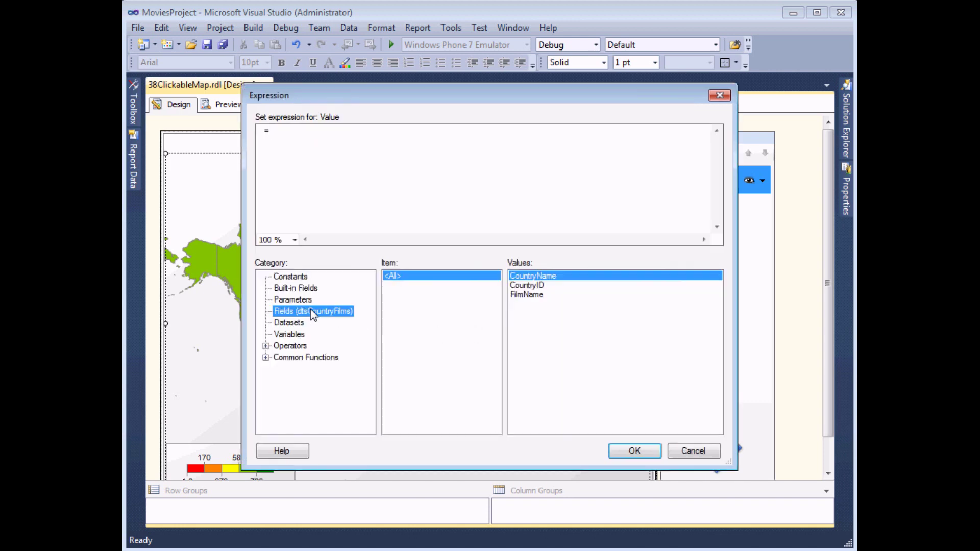
{"action": "double_click", "coordinate": [526, 286]}
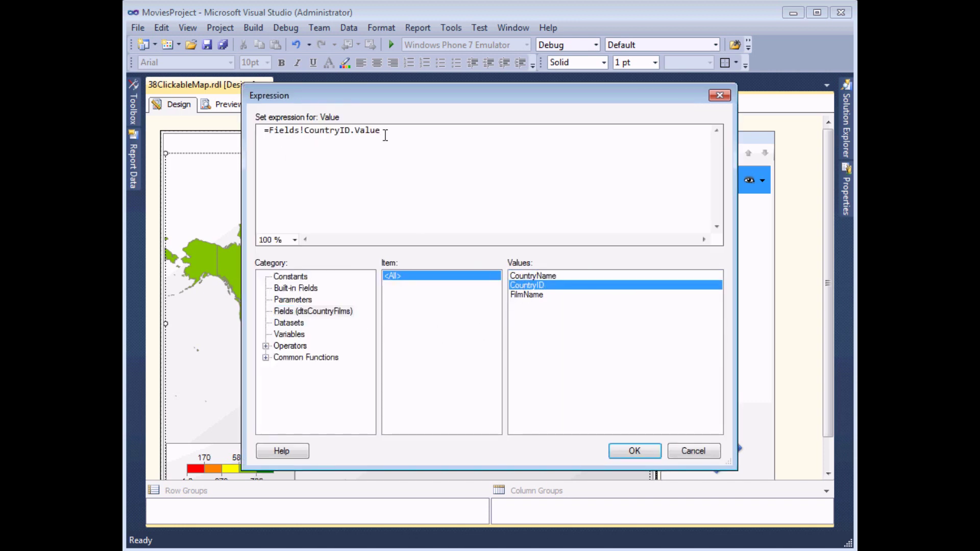
{"action": "left_click", "coordinate": [632, 451]}
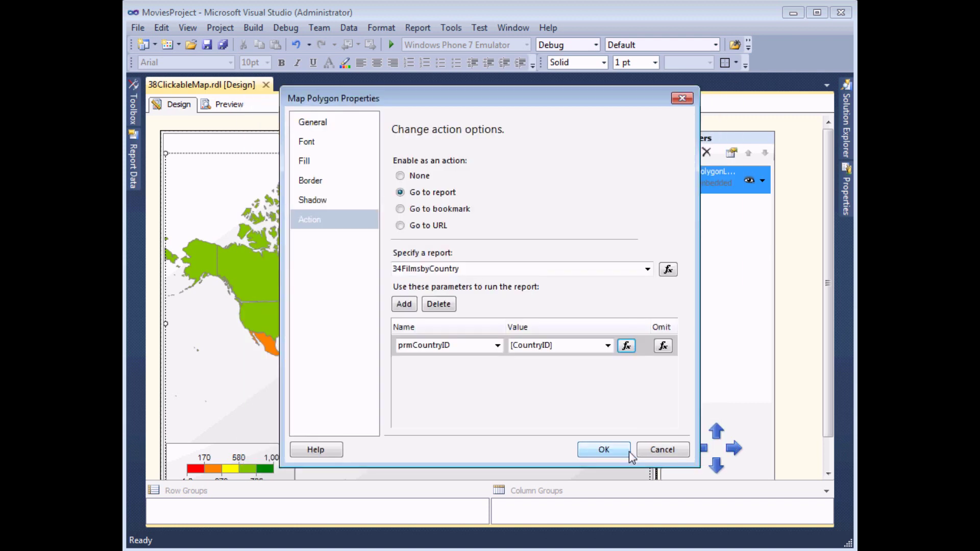
{"action": "left_click", "coordinate": [605, 451]}
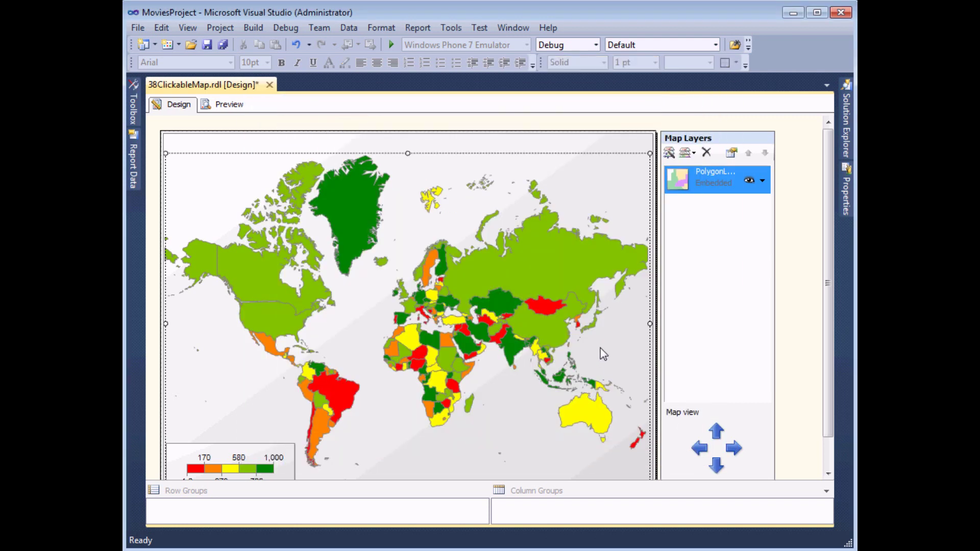
Preview the map report and test the drill-through from France and China.
{"action": "left_click", "coordinate": [223, 105]}
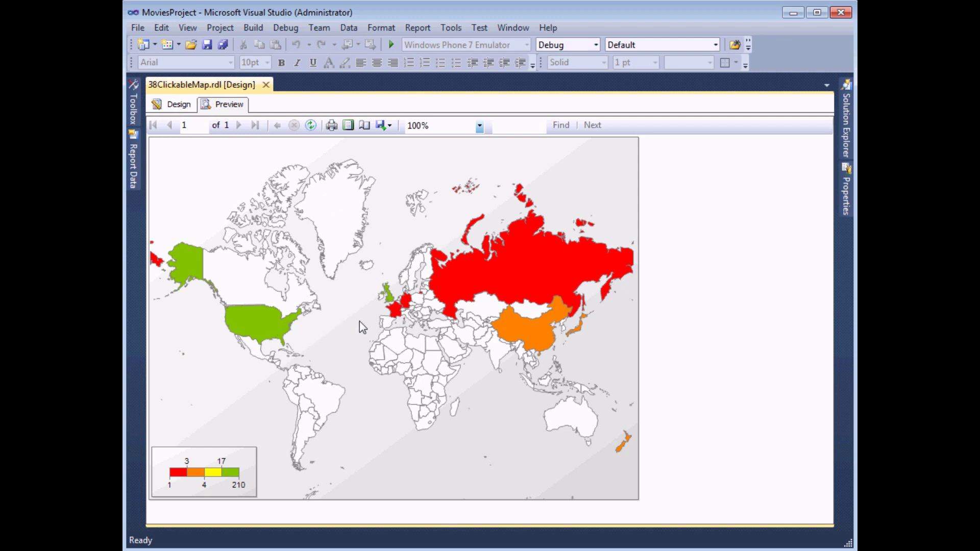
{"action": "left_click", "coordinate": [397, 310]}
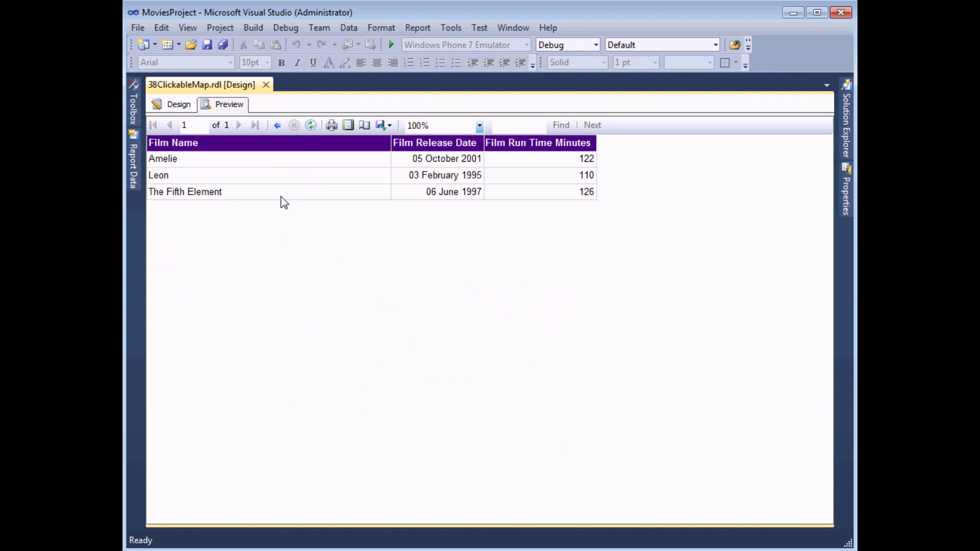
{"action": "left_click", "coordinate": [278, 126]}
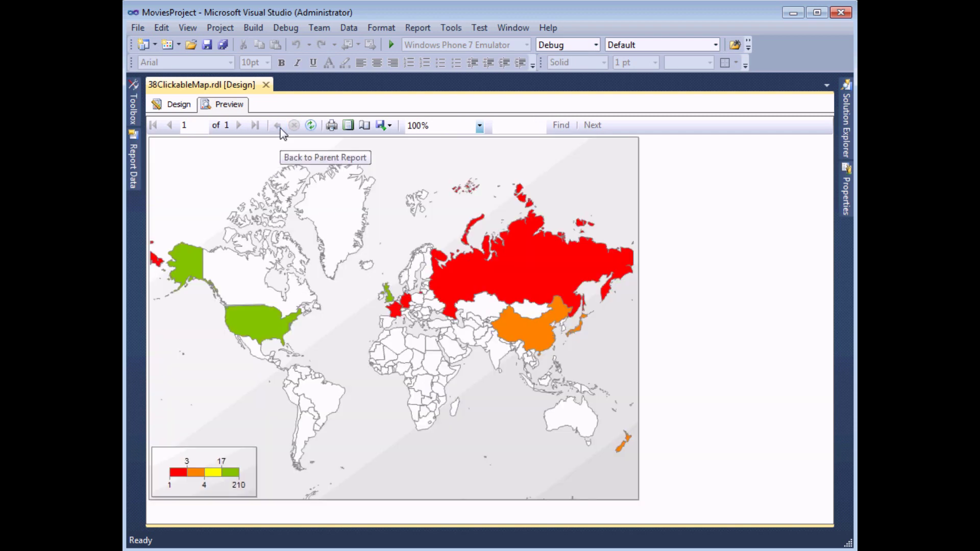
{"action": "left_click", "coordinate": [535, 341]}
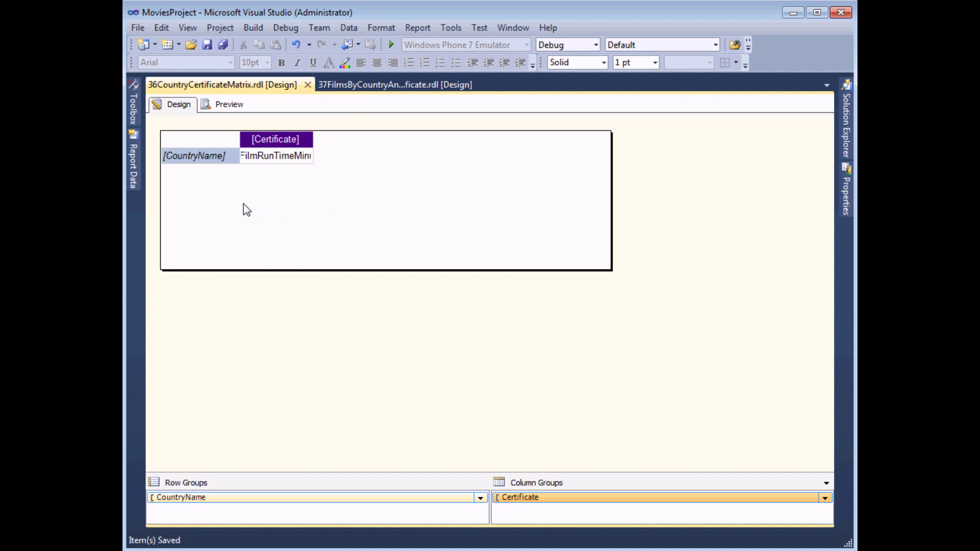
Examine the report data of 36CountryCertificateMatrix and preview its matrix of countries by certificate.
{"action": "left_click", "coordinate": [134, 173]}
{"action": "left_click", "coordinate": [151, 168]}
{"action": "left_click", "coordinate": [228, 106]}
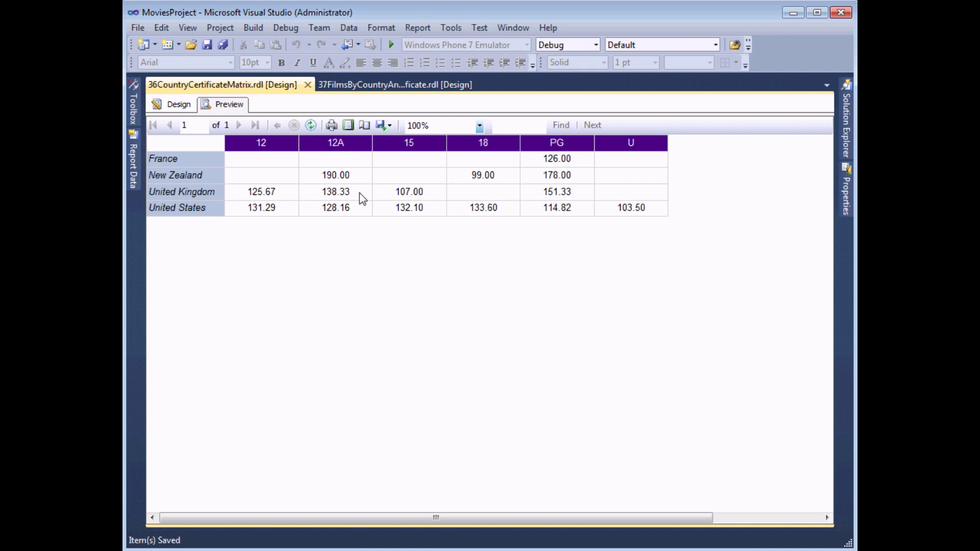
In report 37, listing films by country and certificate, add a hidden Integer parameter named prmCountryID.
{"action": "left_click", "coordinate": [371, 85]}
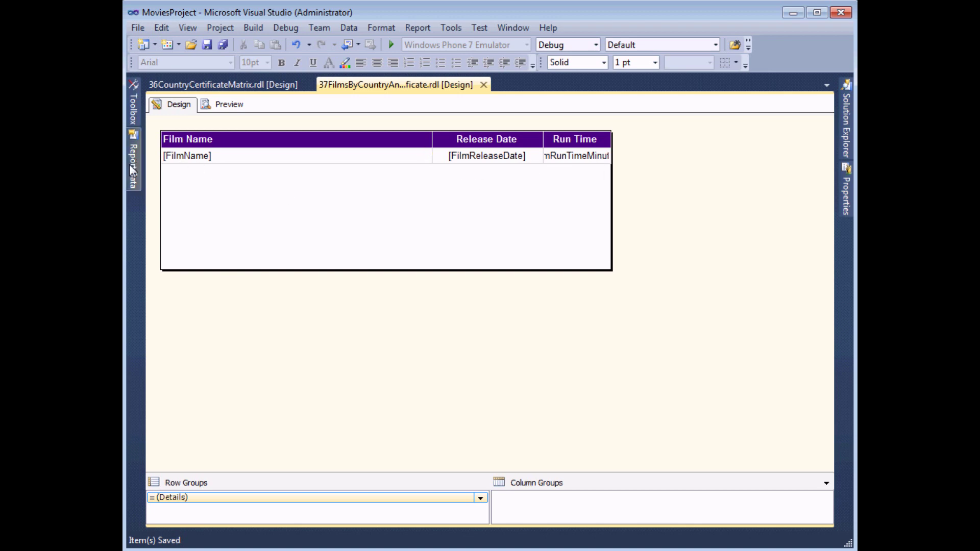
{"action": "left_click", "coordinate": [151, 169]}
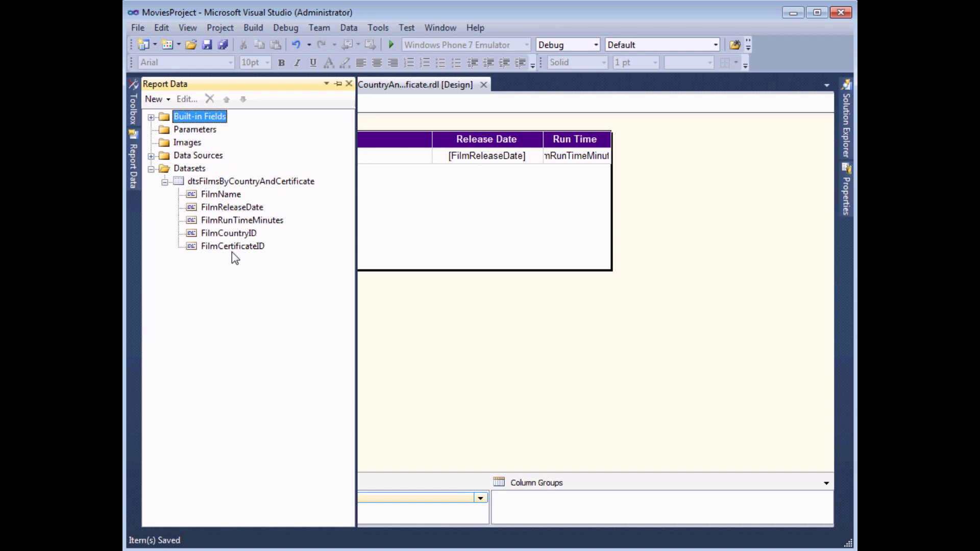
{"action": "right_click", "coordinate": [203, 132]}
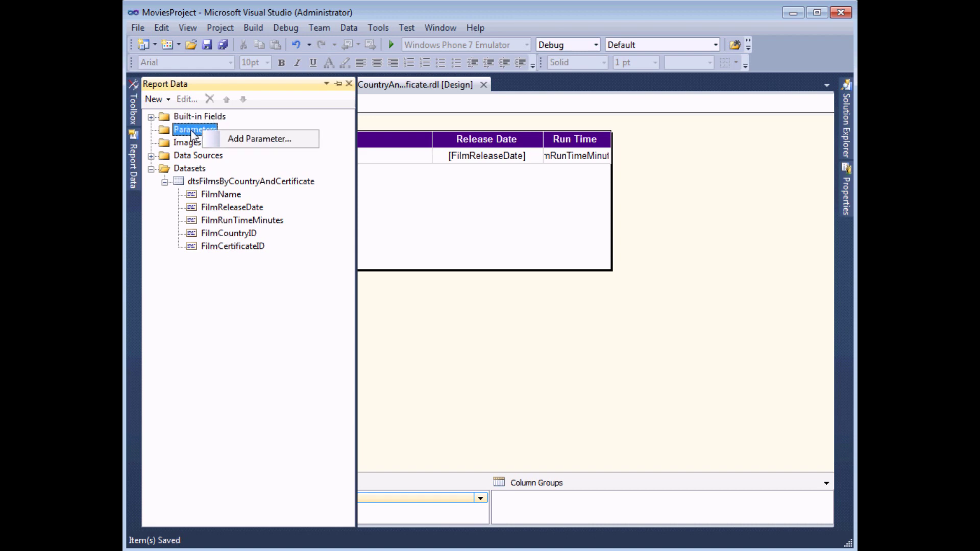
{"action": "left_click", "coordinate": [219, 146]}
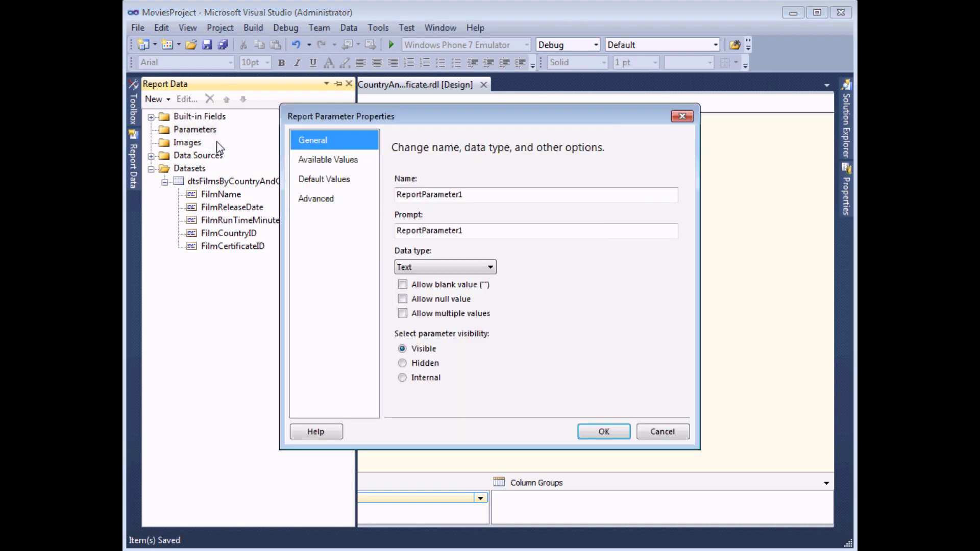
{"action": "double_click", "coordinate": [419, 195]}
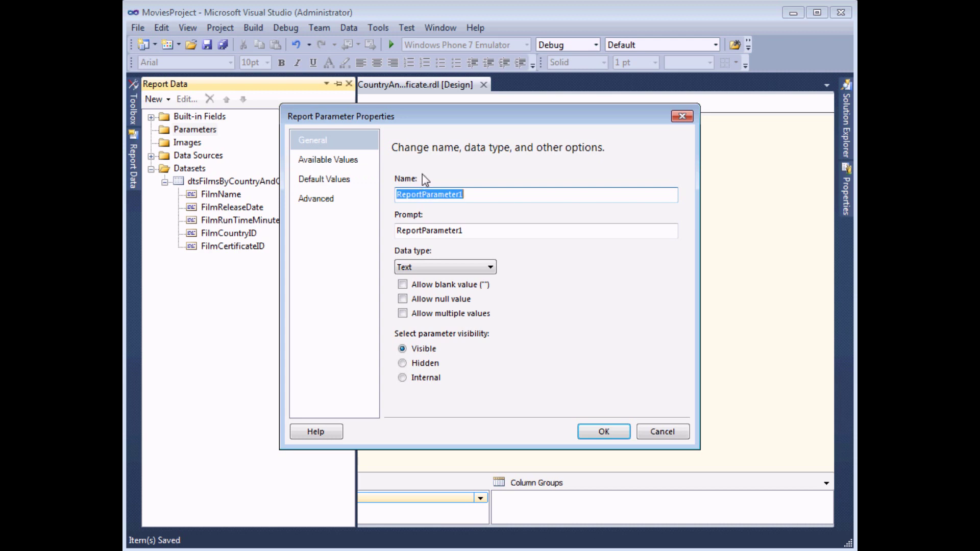
{"action": "type", "text": "prmCountryID"}
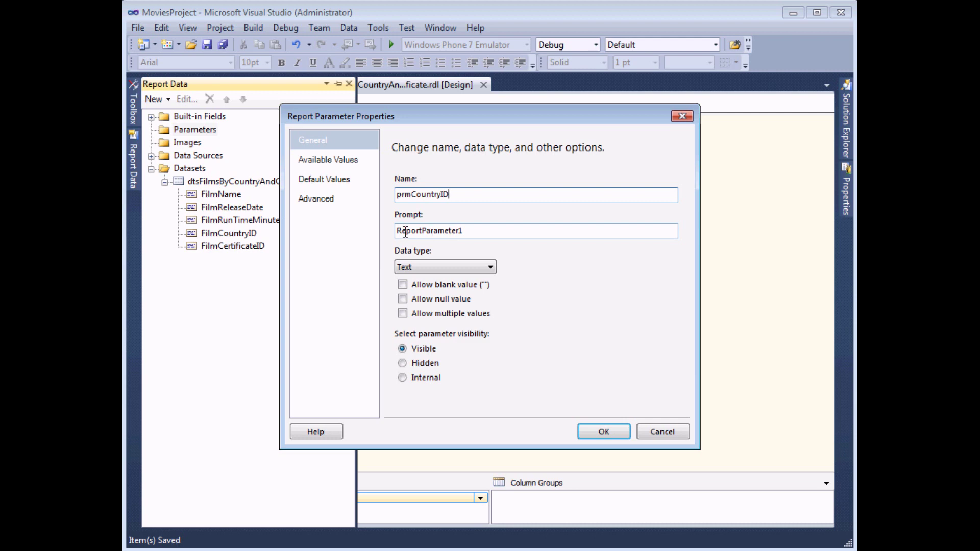
{"action": "left_click", "coordinate": [418, 266]}
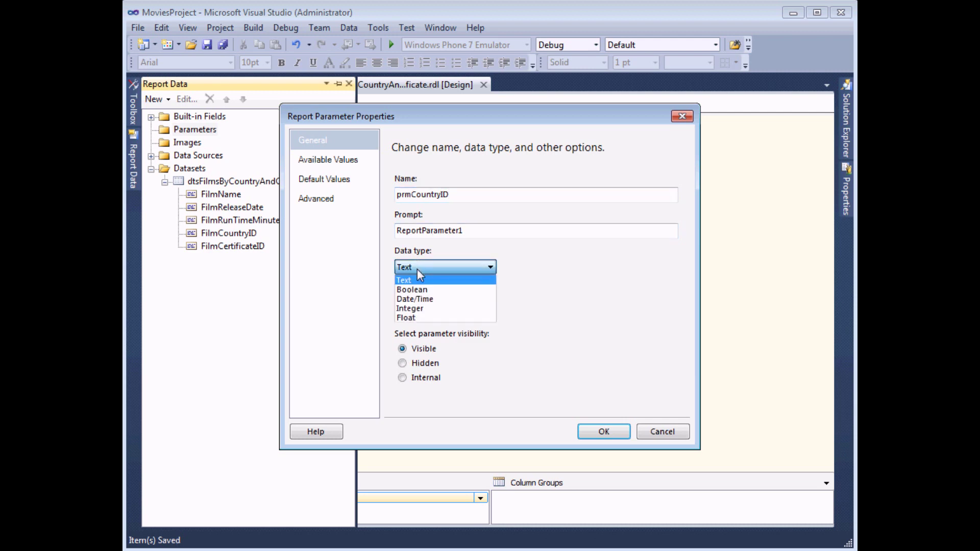
{"action": "left_click", "coordinate": [418, 311]}
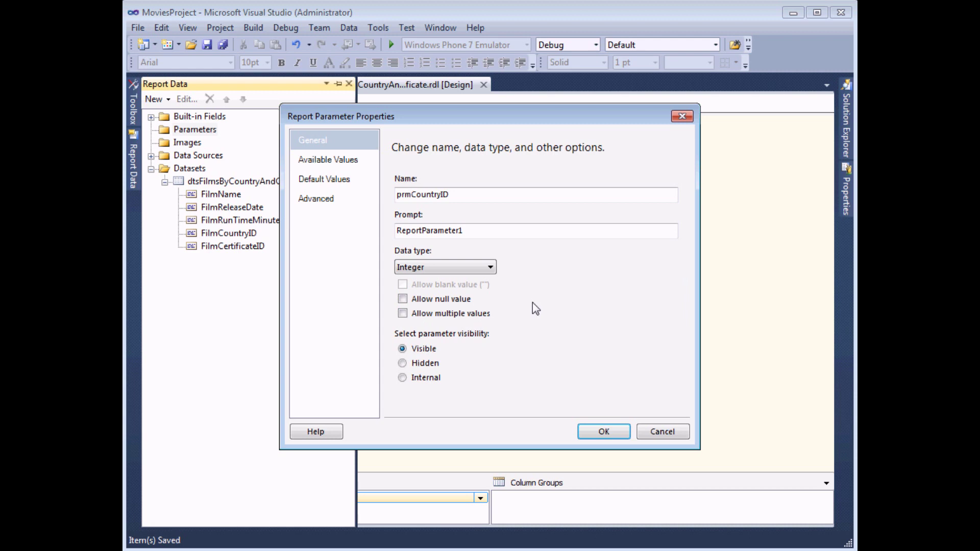
{"action": "left_click", "coordinate": [401, 363]}
{"action": "left_click", "coordinate": [604, 431]}
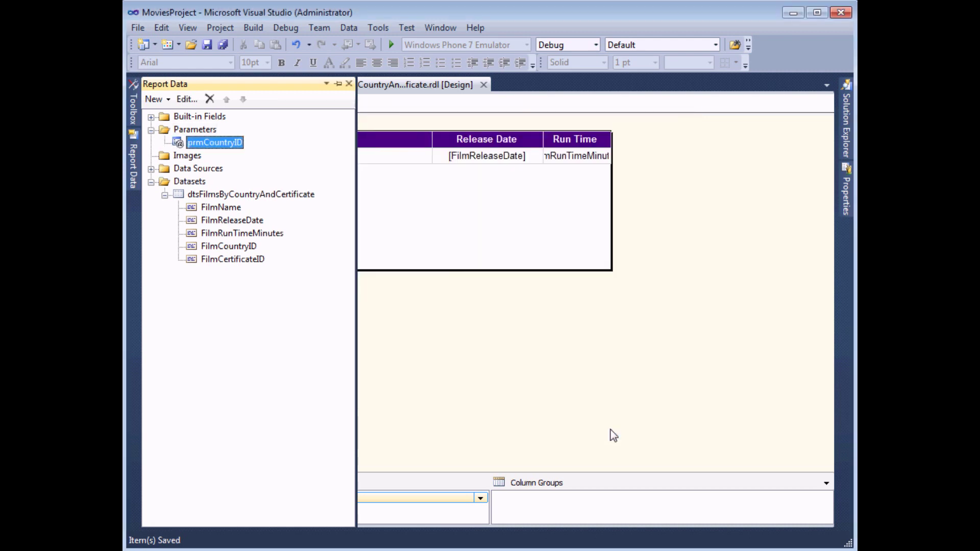
Add a second hidden report parameter named prmCertificateID with the data type Integer.
{"action": "right_click", "coordinate": [212, 130]}
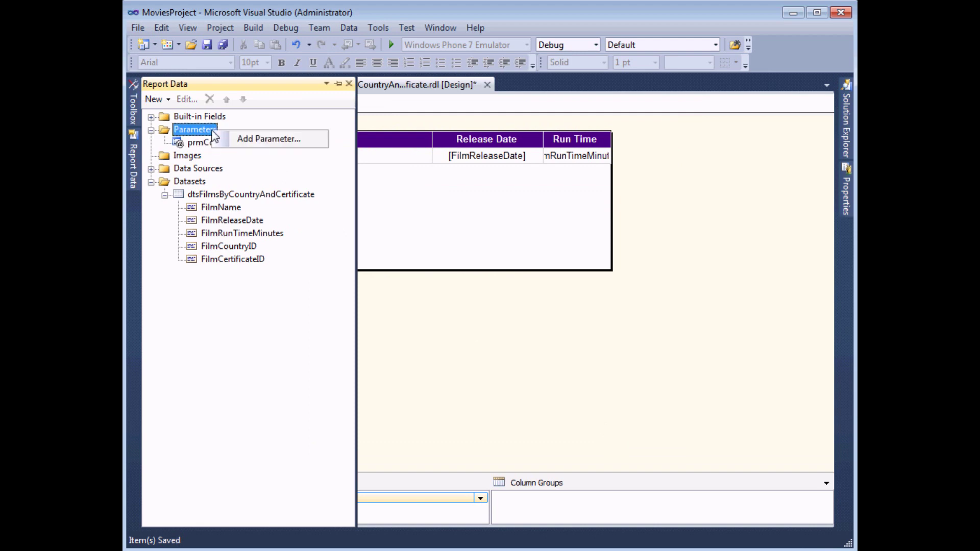
{"action": "left_click", "coordinate": [230, 138]}
{"action": "double_click", "coordinate": [414, 194]}
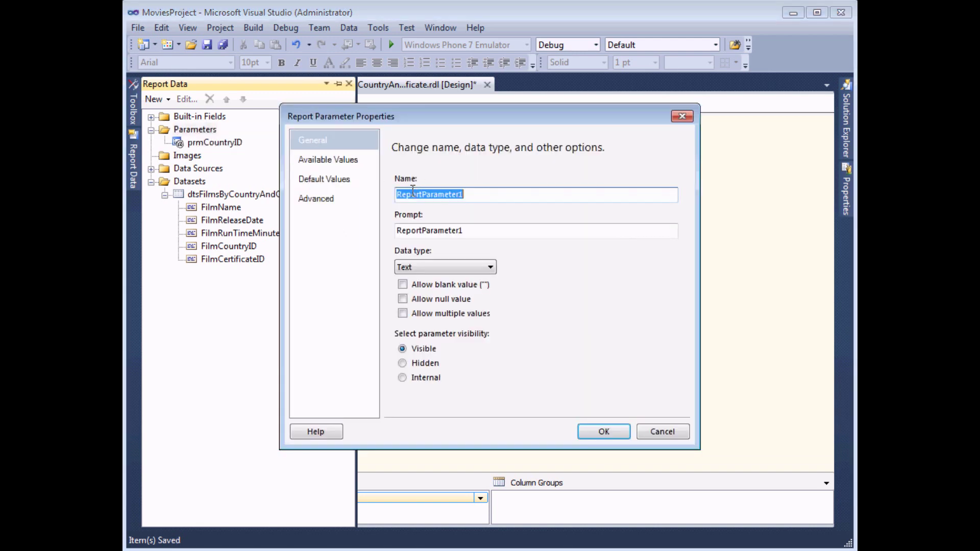
{"action": "type", "text": "prmCertificateID"}
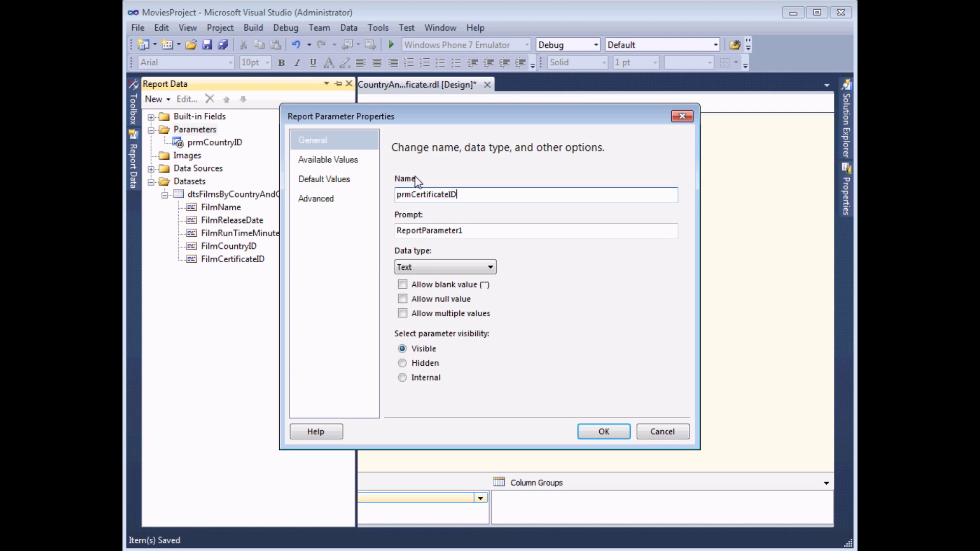
{"action": "left_click", "coordinate": [421, 267]}
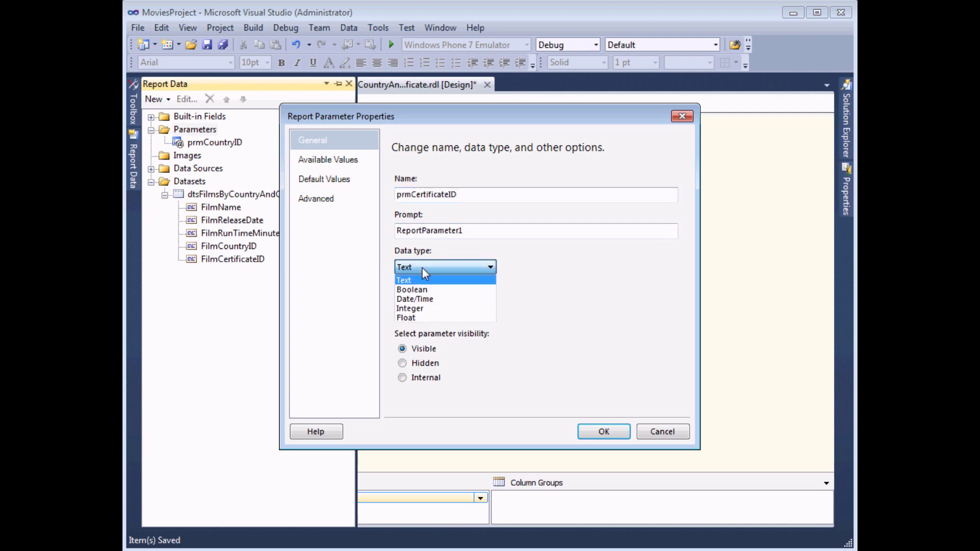
{"action": "left_click", "coordinate": [411, 310]}
{"action": "left_click", "coordinate": [402, 363]}
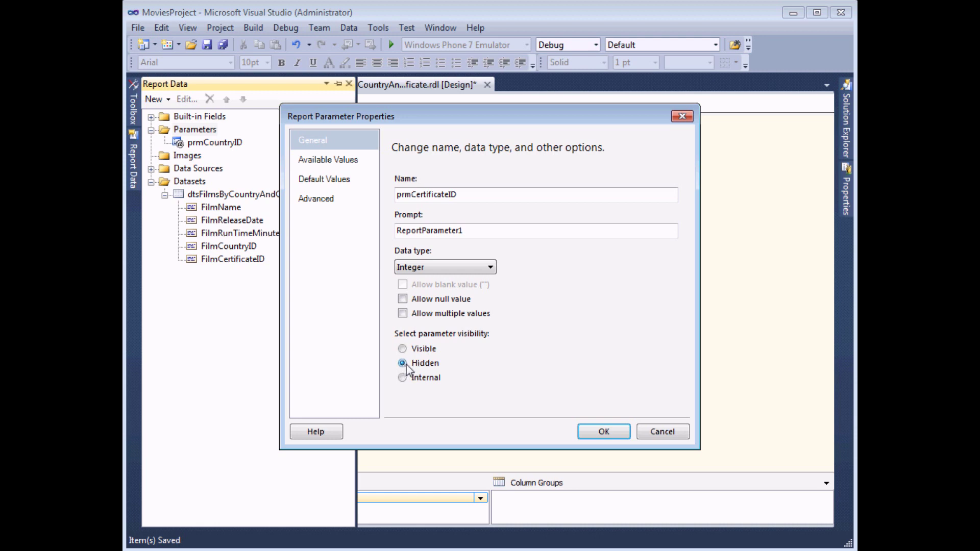
{"action": "left_click", "coordinate": [597, 432]}
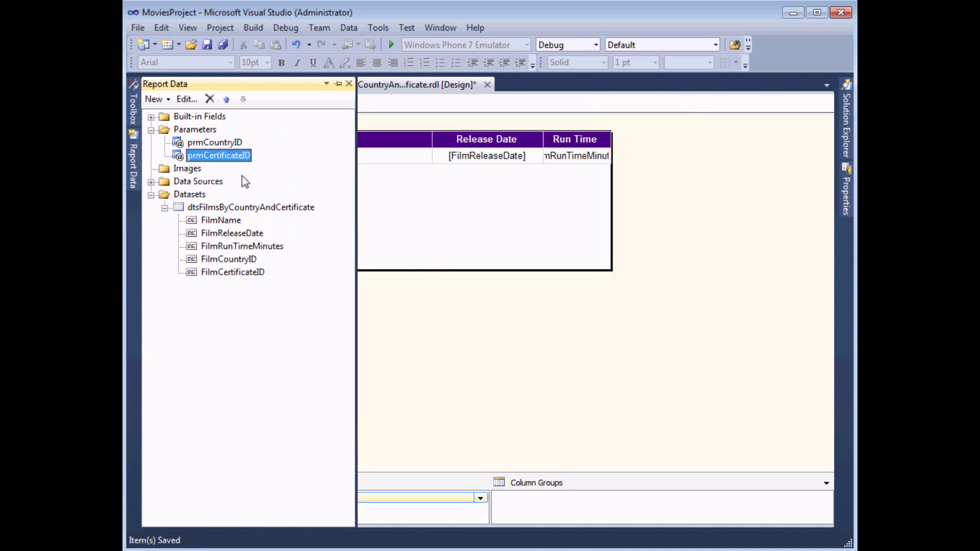
Add a filter to the dtsFilmsByCountryAndCertificate dataset requiring FilmCountryID to equal the prmCountryID parameter.
{"action": "left_click", "coordinate": [217, 207]}
{"action": "right_click", "coordinate": [217, 207]}
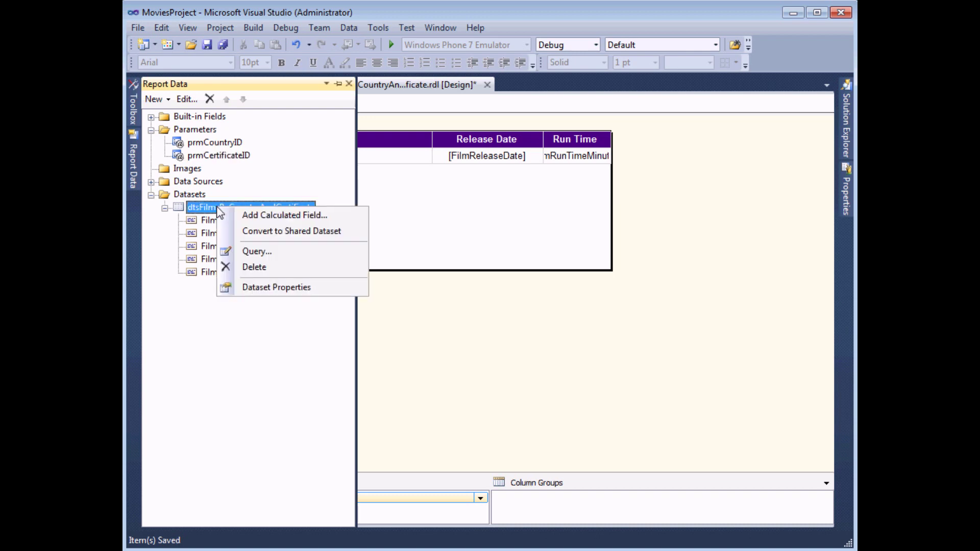
{"action": "left_click", "coordinate": [282, 290]}
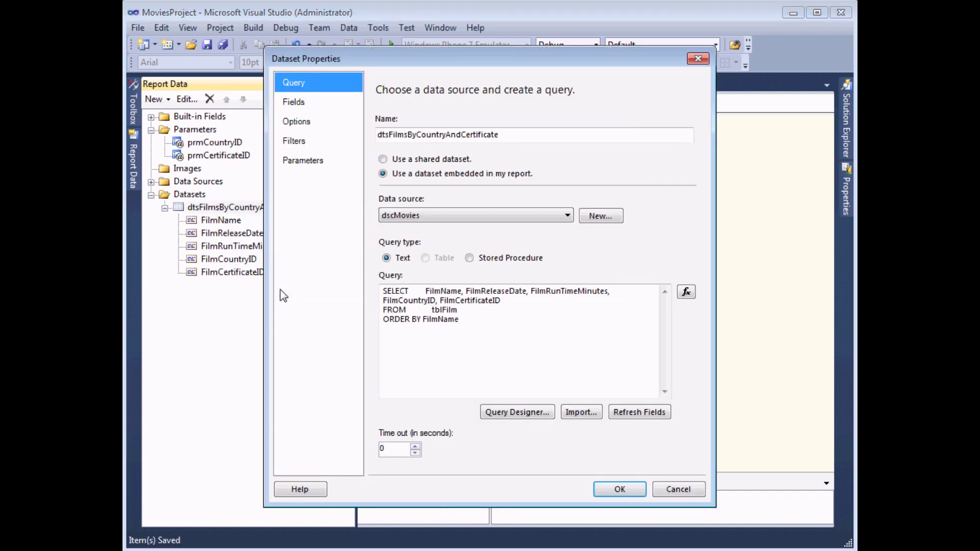
{"action": "left_click", "coordinate": [299, 145]}
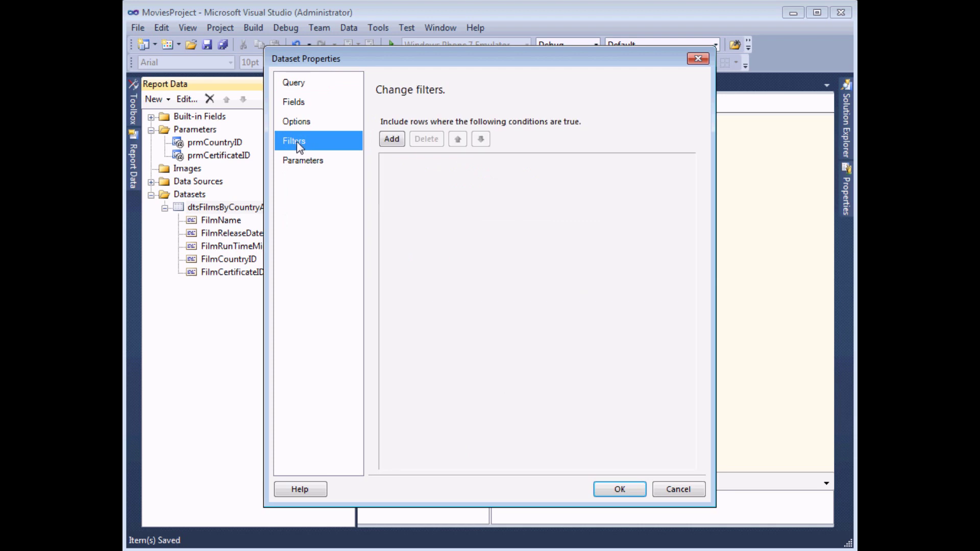
{"action": "left_click", "coordinate": [392, 140]}
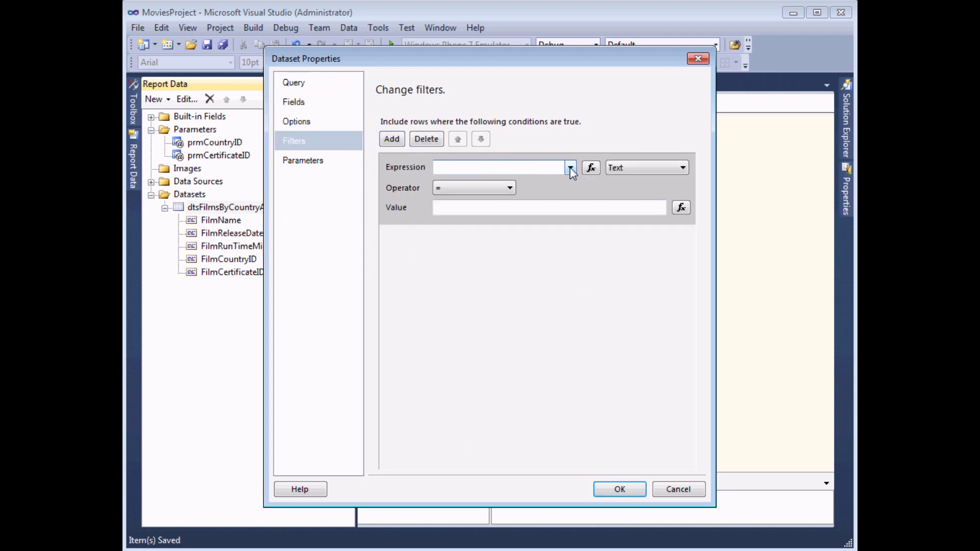
{"action": "left_click", "coordinate": [569, 167]}
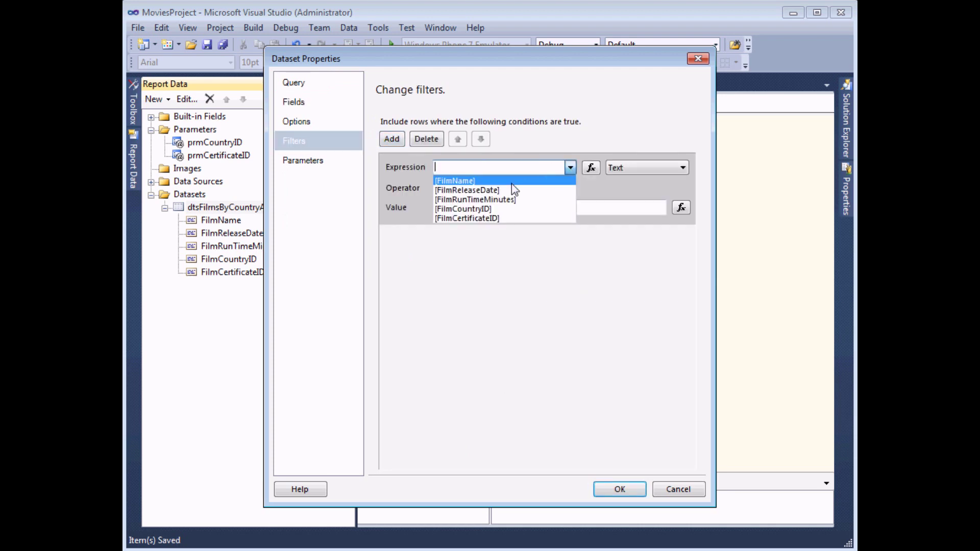
{"action": "left_click", "coordinate": [487, 210]}
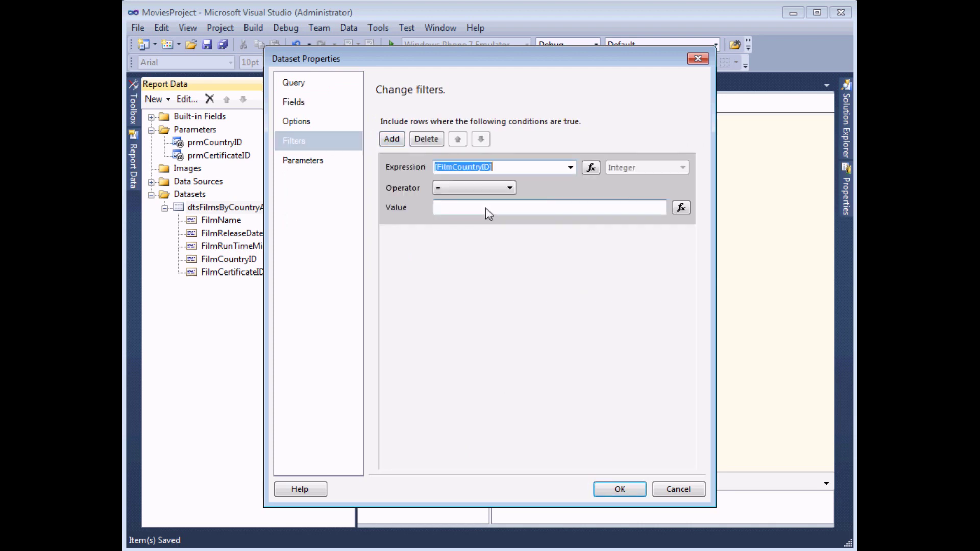
{"action": "left_click", "coordinate": [681, 207]}
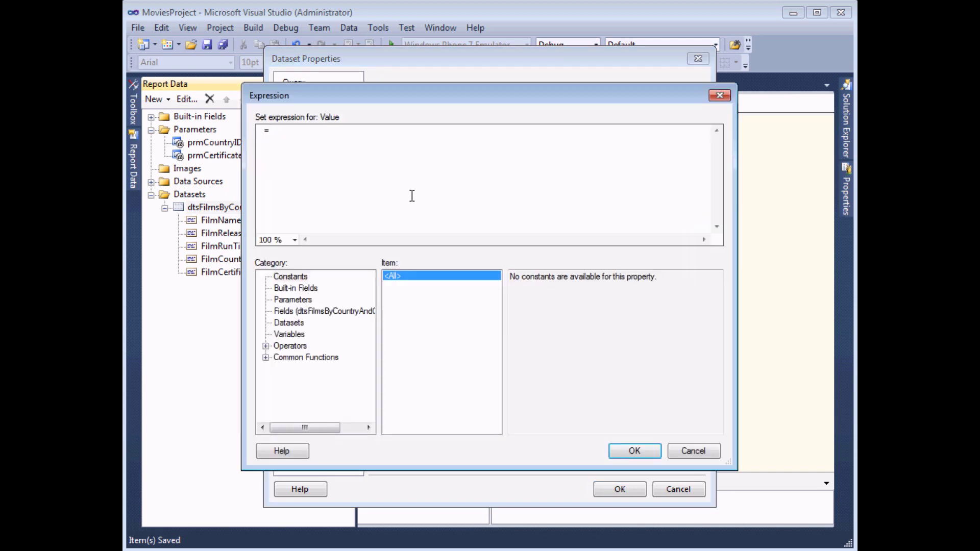
{"action": "left_click", "coordinate": [292, 301]}
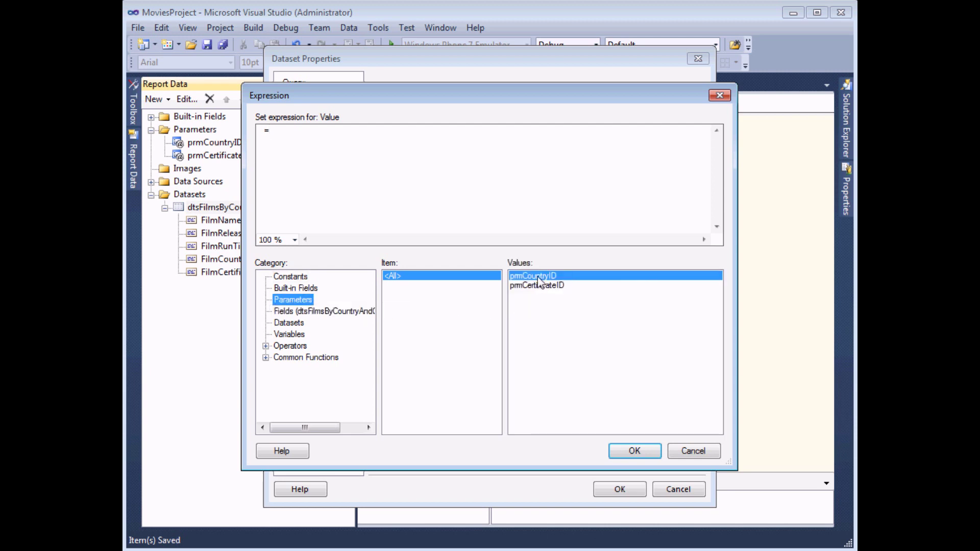
{"action": "double_click", "coordinate": [539, 278]}
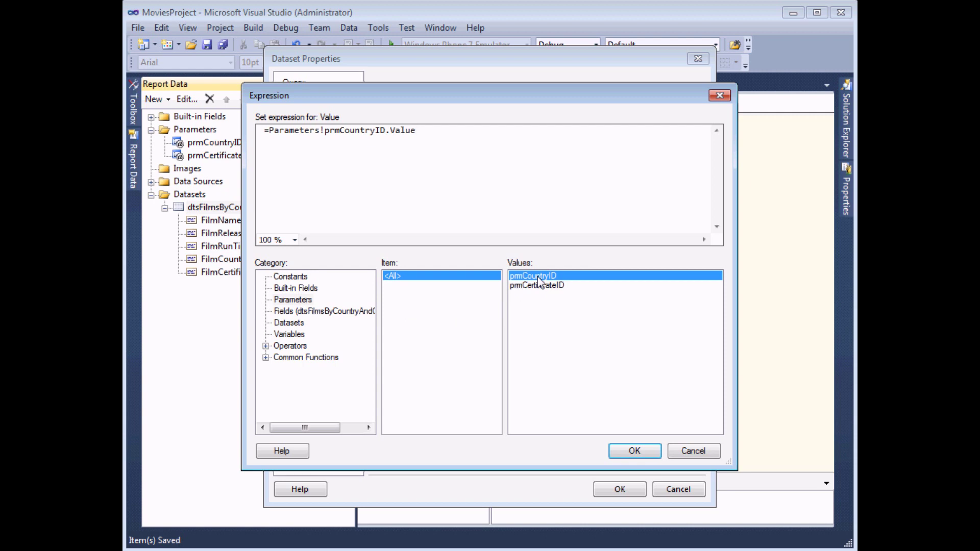
{"action": "left_click", "coordinate": [634, 451]}
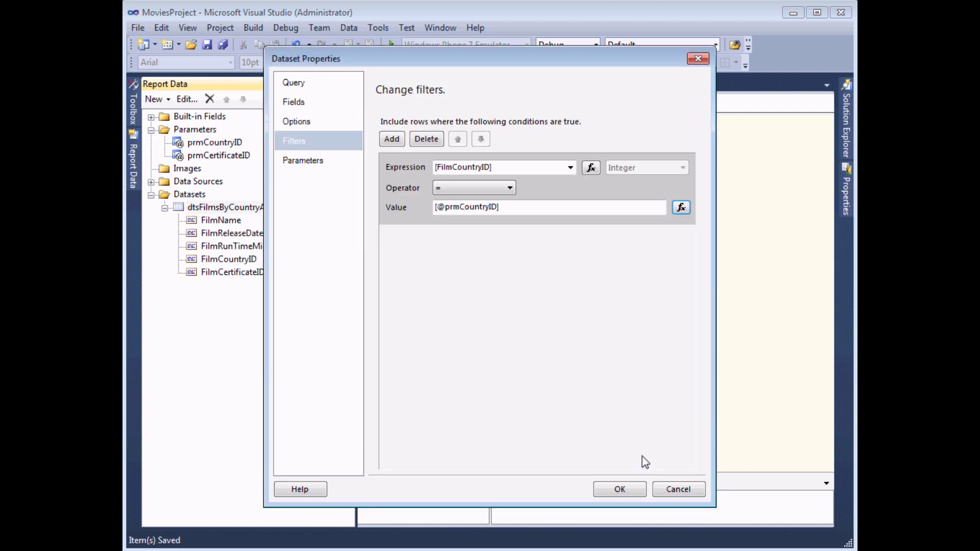
Add a second dataset filter requiring FilmCertificateID to equal the prmCertificateID parameter, and save and close report 37.
{"action": "left_click", "coordinate": [392, 140]}
{"action": "left_click", "coordinate": [569, 240]}
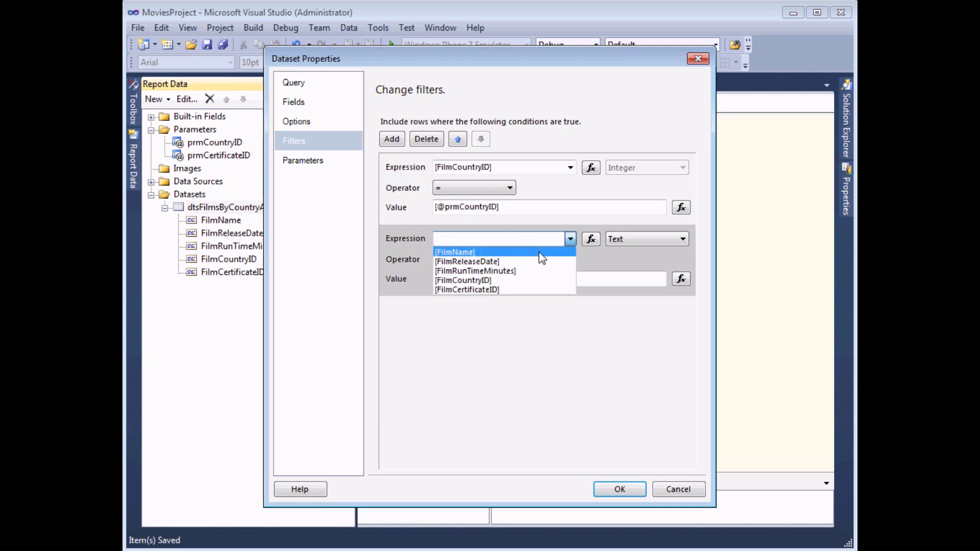
{"action": "left_click", "coordinate": [490, 289]}
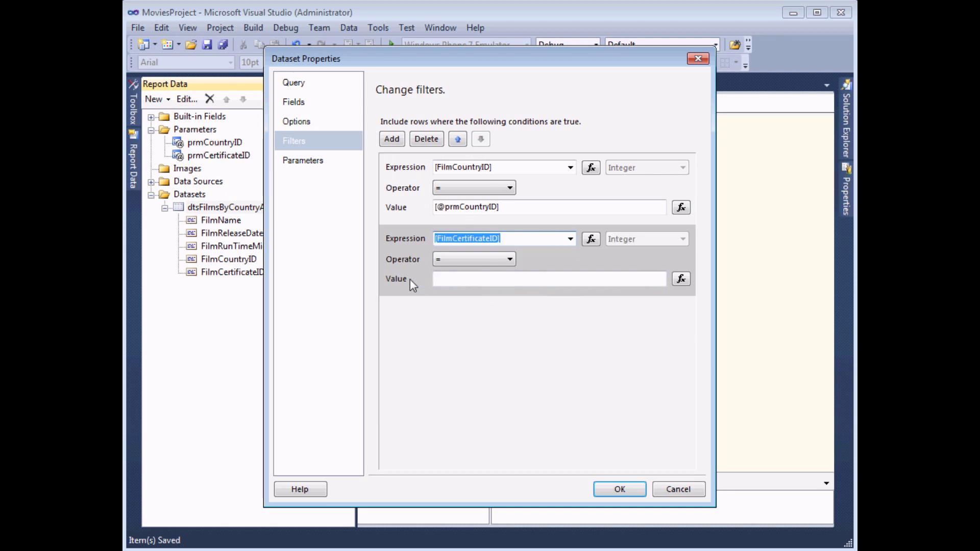
{"action": "left_click", "coordinate": [680, 280]}
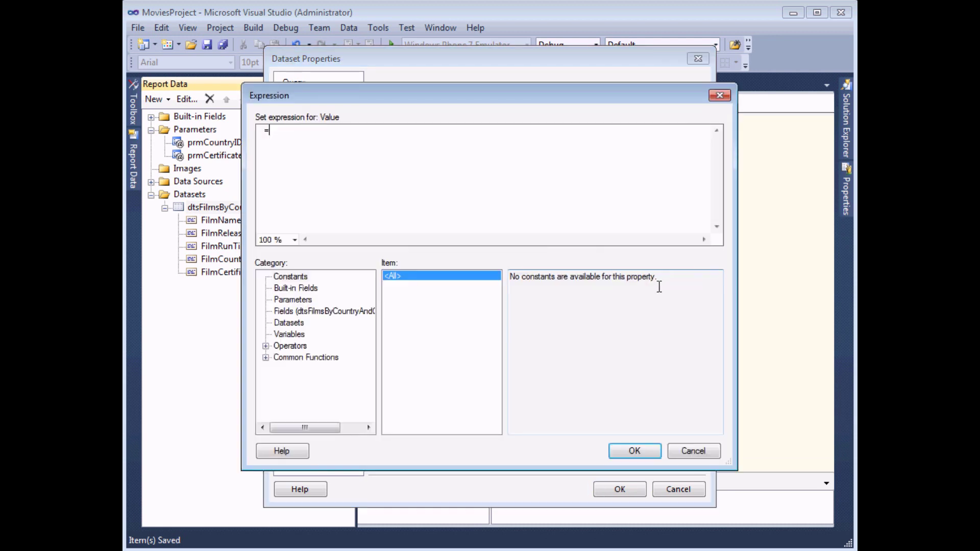
{"action": "left_click", "coordinate": [305, 301]}
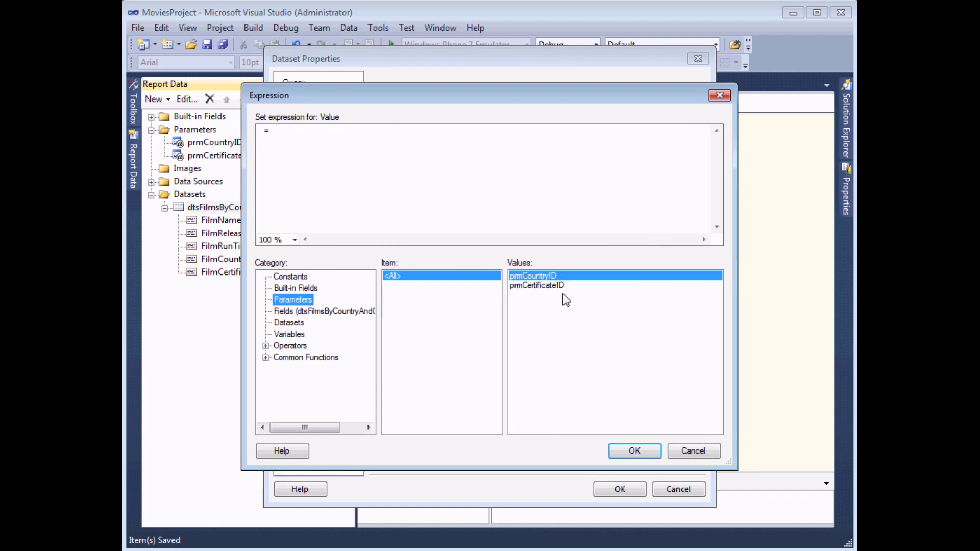
{"action": "double_click", "coordinate": [543, 286]}
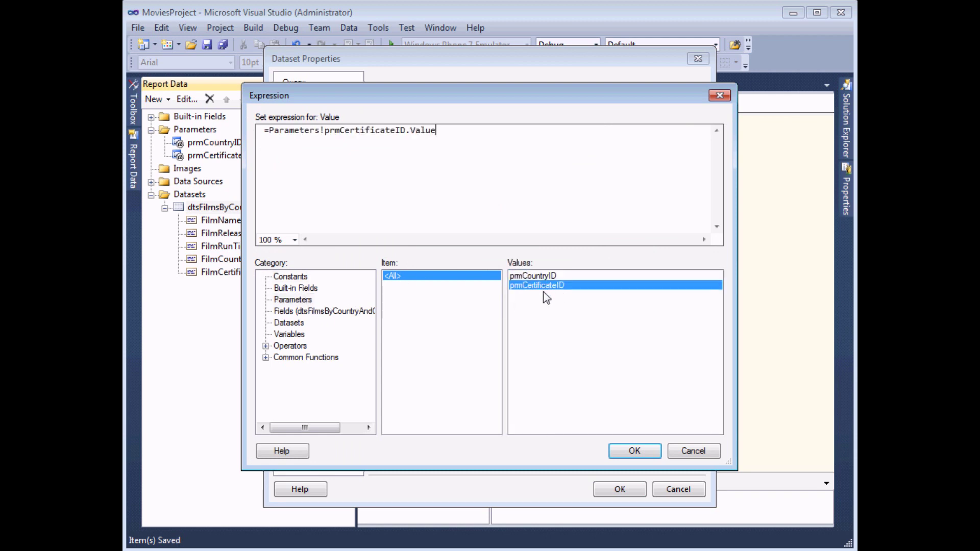
{"action": "left_click", "coordinate": [632, 451]}
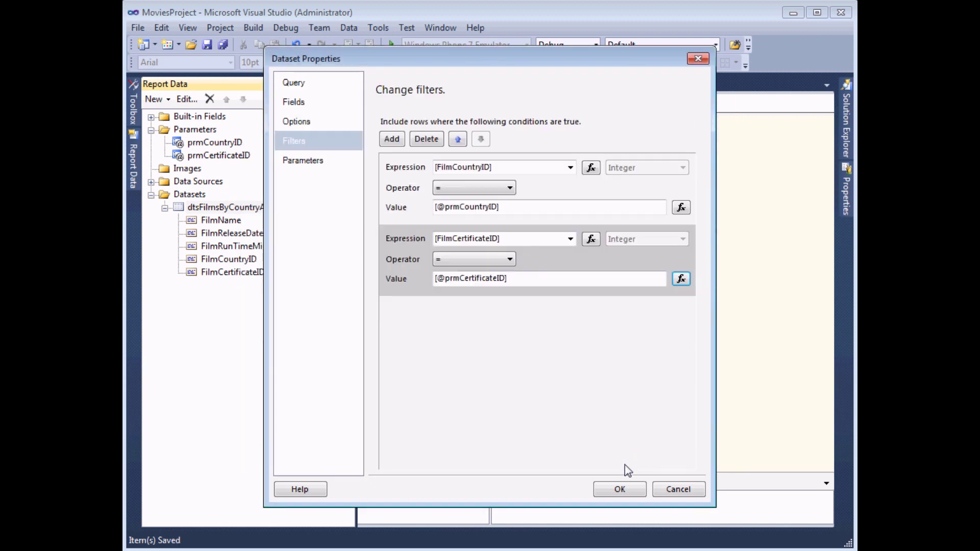
{"action": "left_click", "coordinate": [619, 490]}
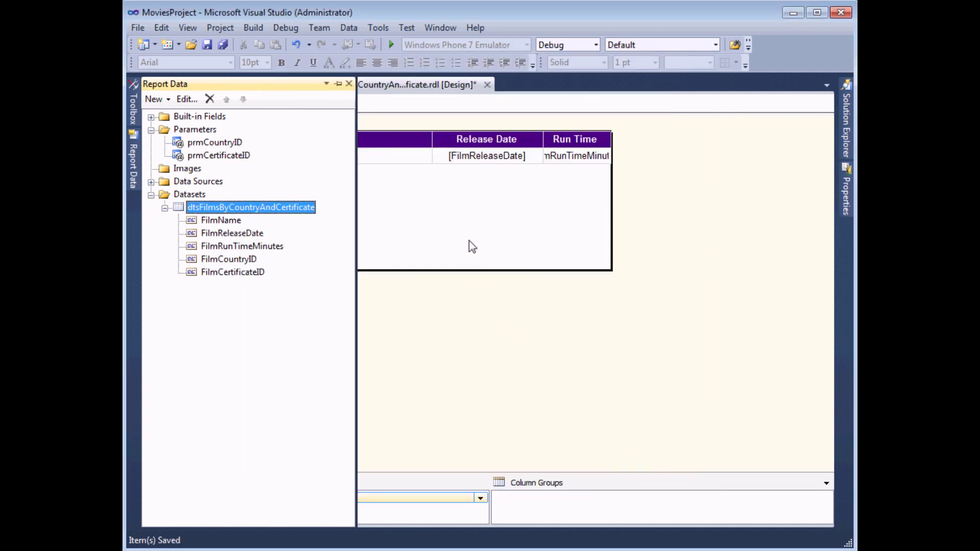
{"action": "left_click", "coordinate": [207, 48]}
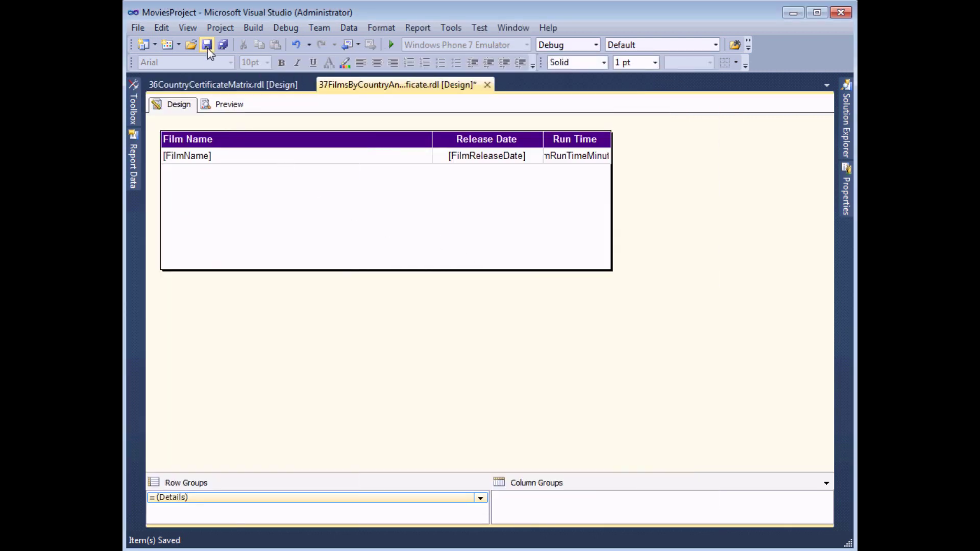
{"action": "left_click", "coordinate": [484, 85]}
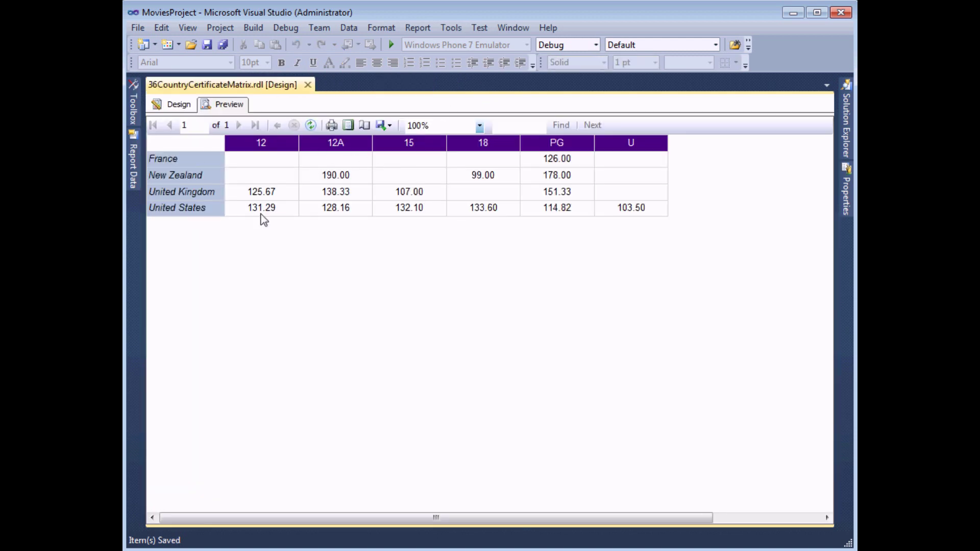
In the design of 36CountryCertificateMatrix, give the matrix's run time cell a go-to-report action targeting 37FilmsByCountryAndCertificate.
{"action": "left_click", "coordinate": [179, 104]}
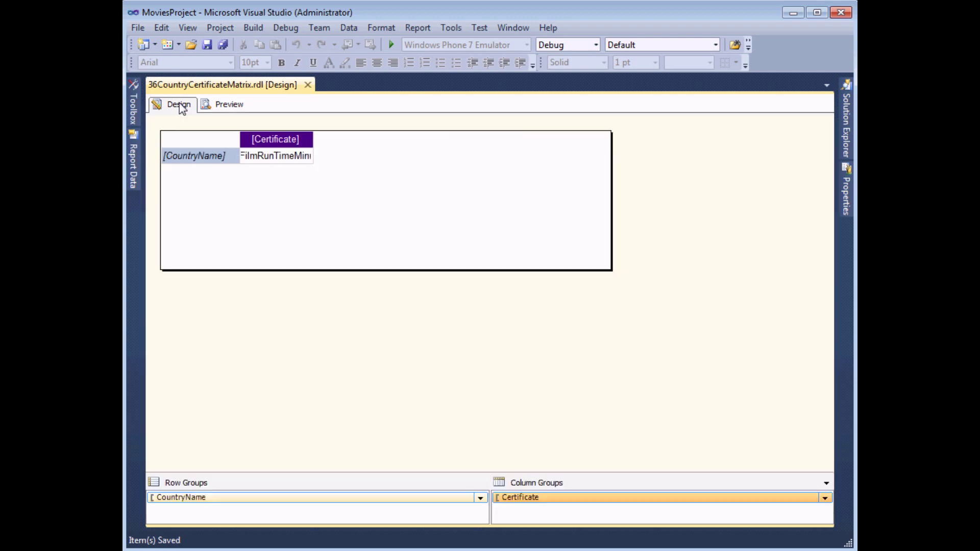
{"action": "right_click", "coordinate": [271, 164]}
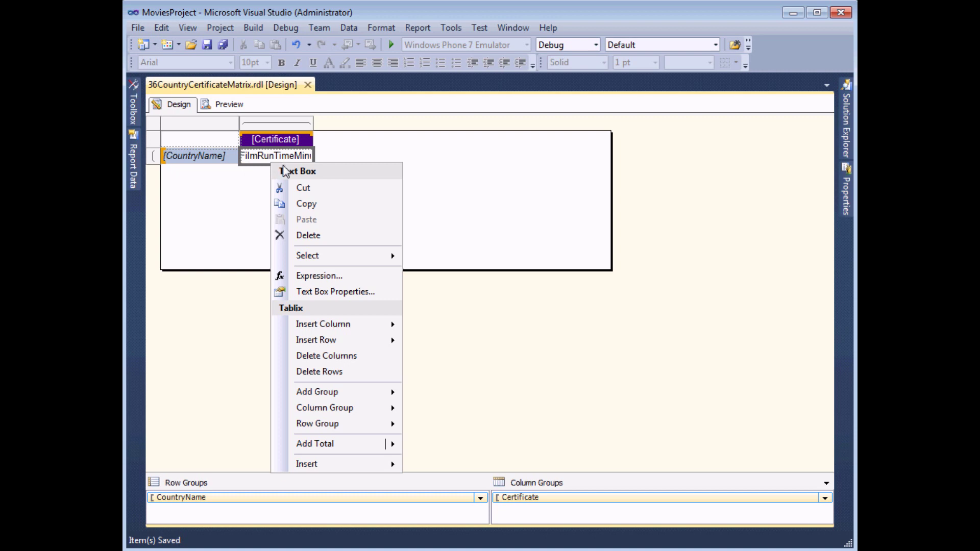
{"action": "left_click", "coordinate": [341, 292]}
{"action": "left_click", "coordinate": [316, 278]}
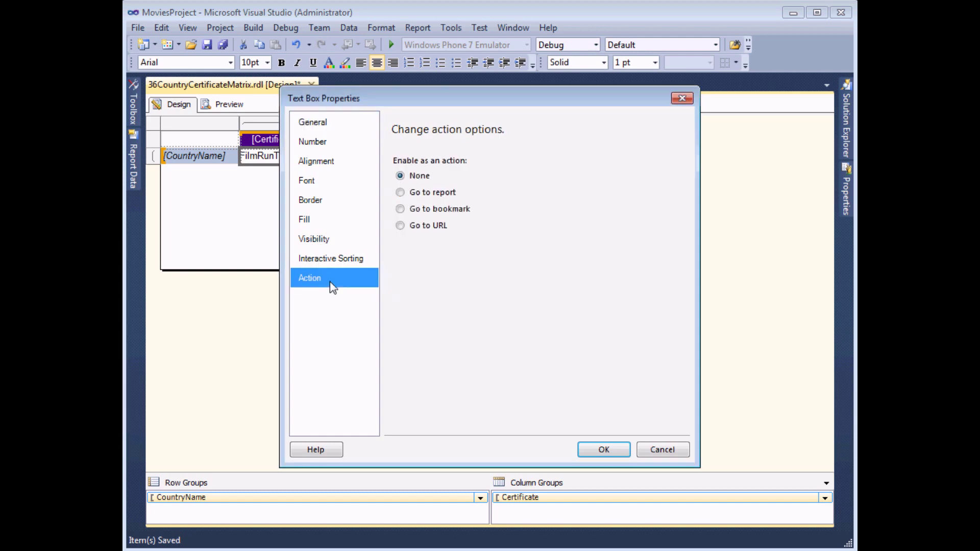
{"action": "left_click", "coordinate": [400, 193]}
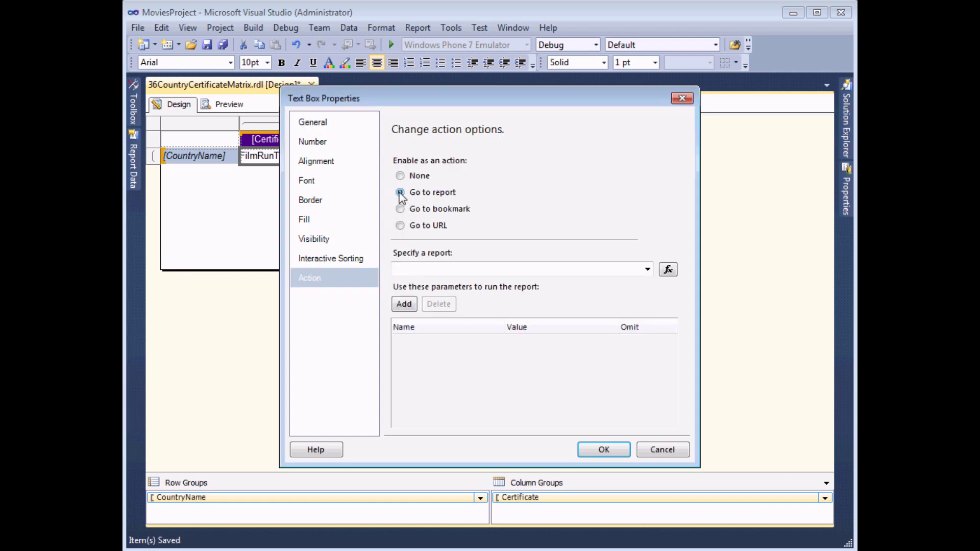
{"action": "left_click", "coordinate": [647, 270]}
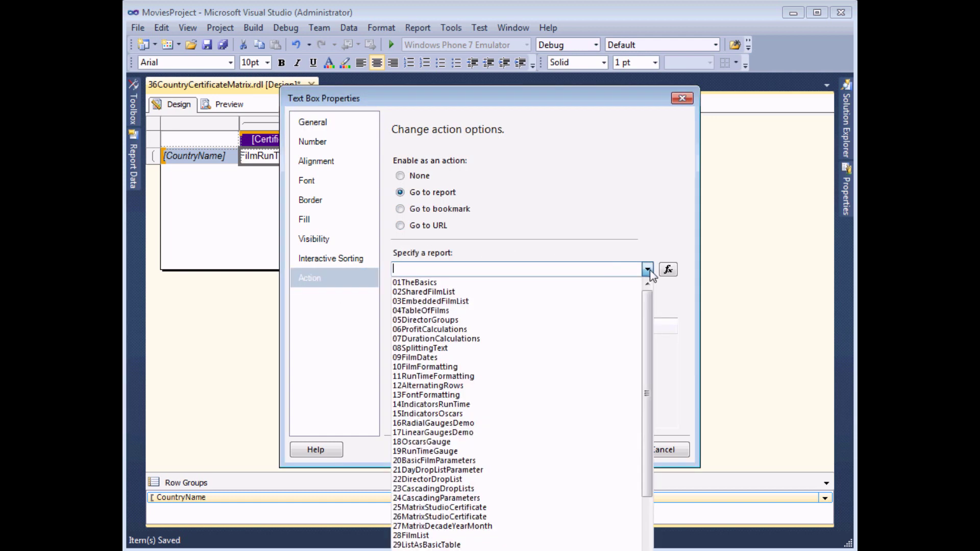
{"action": "left_click_drag", "start_coordinate": [644, 307], "coordinate": [650, 386]}
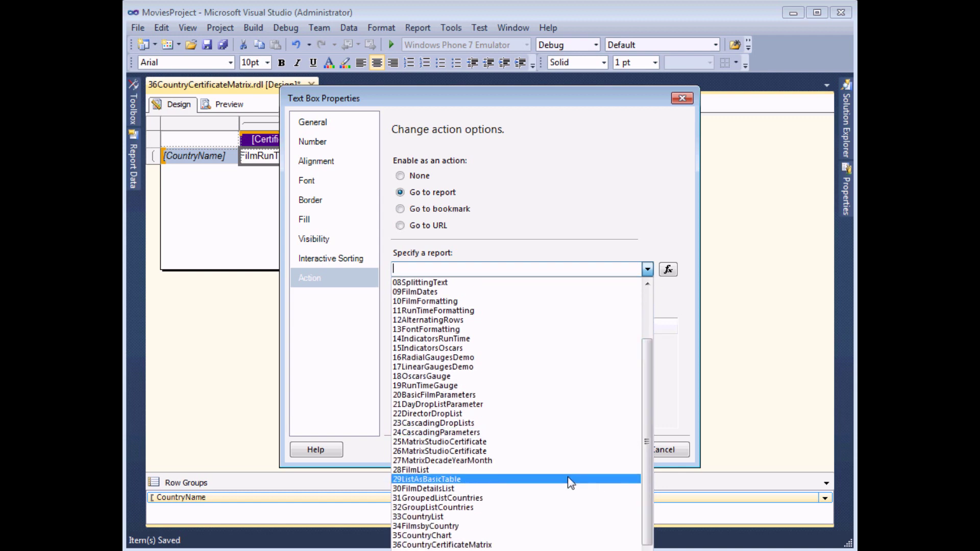
{"action": "left_click", "coordinate": [442, 549]}
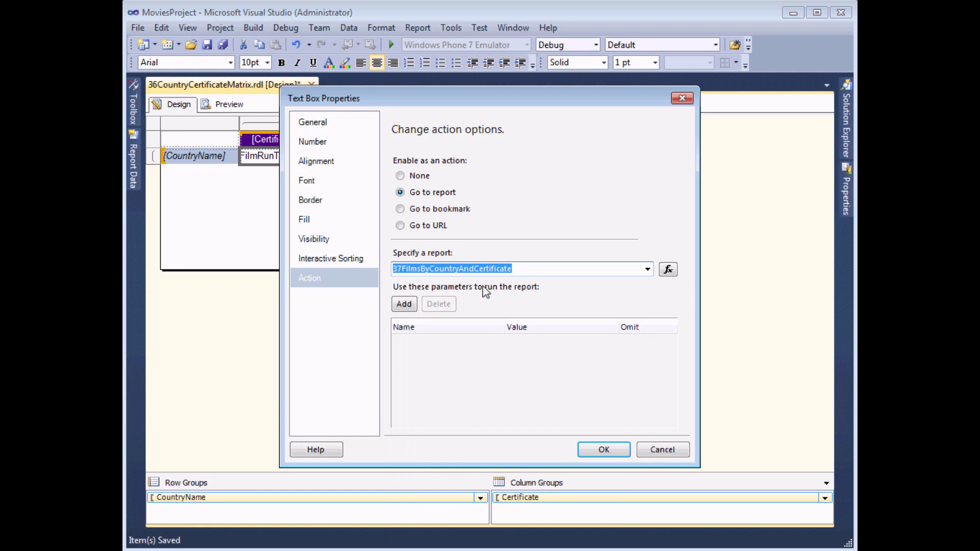
Pass the CountryID field to the prmCountryID parameter of the drill-through action.
{"action": "left_click", "coordinate": [404, 304]}
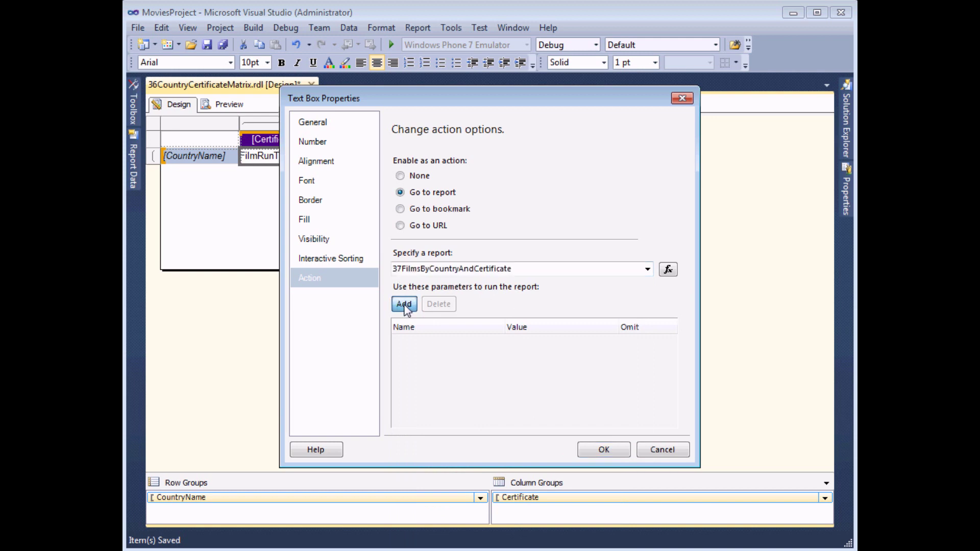
{"action": "left_click", "coordinate": [497, 346]}
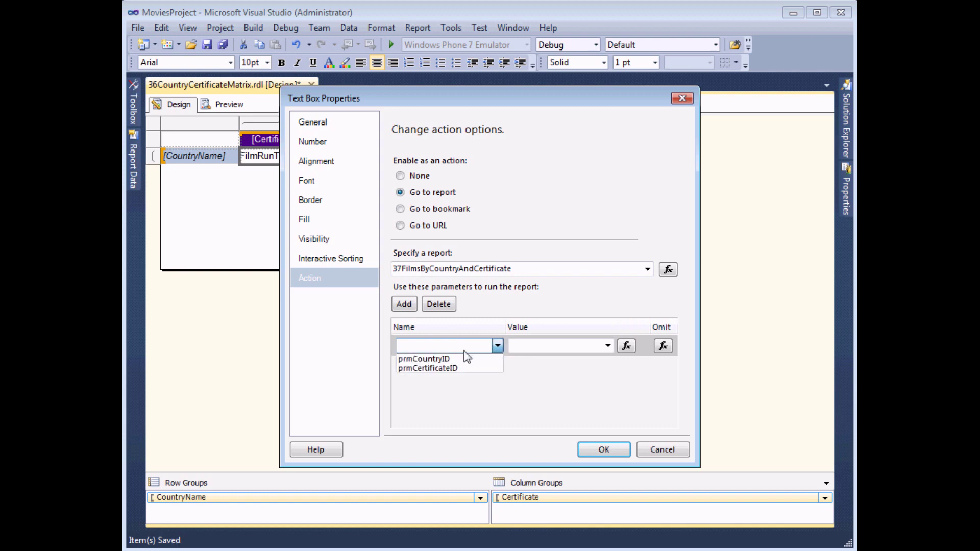
{"action": "left_click", "coordinate": [458, 360]}
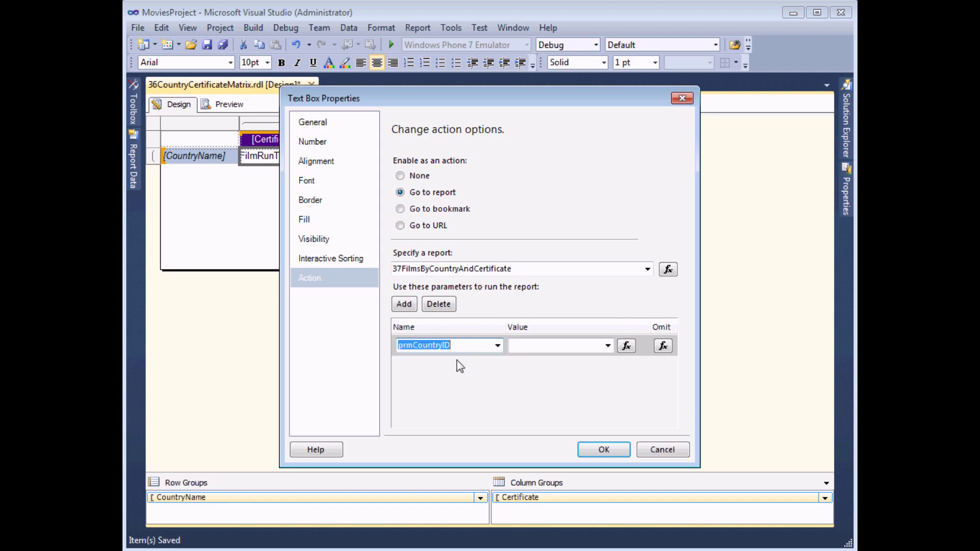
{"action": "left_click", "coordinate": [608, 346]}
{"action": "left_click", "coordinate": [563, 380]}
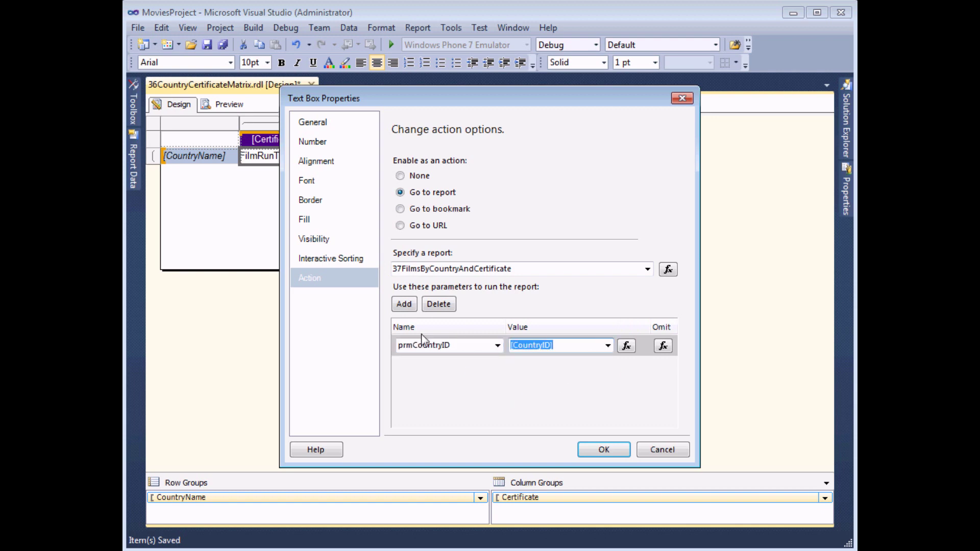
Pass the CertificateID field to the prmCertificateID parameter as well and apply the run time cell's action settings.
{"action": "left_click", "coordinate": [408, 308]}
{"action": "left_click", "coordinate": [498, 367]}
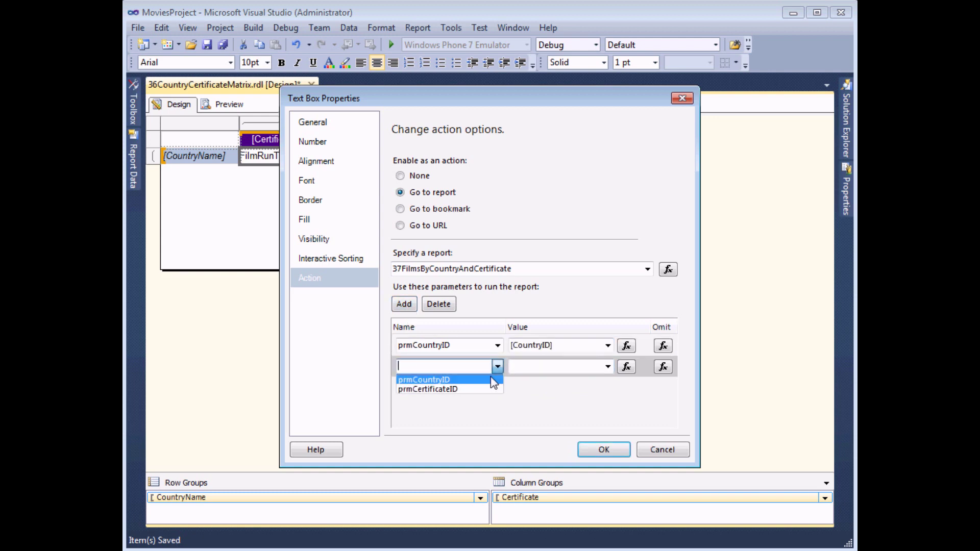
{"action": "left_click", "coordinate": [459, 390]}
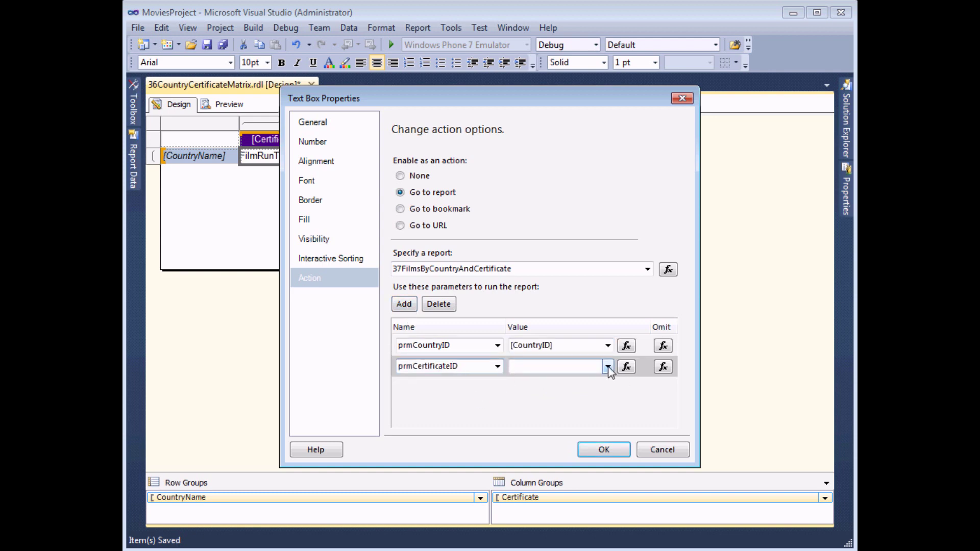
{"action": "left_click", "coordinate": [608, 366]}
{"action": "left_click", "coordinate": [570, 389]}
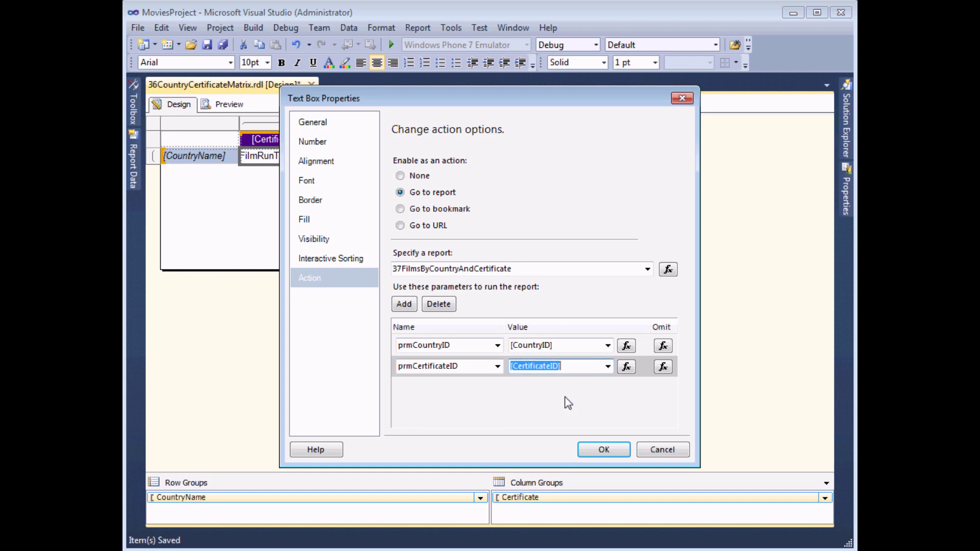
{"action": "left_click", "coordinate": [614, 452]}
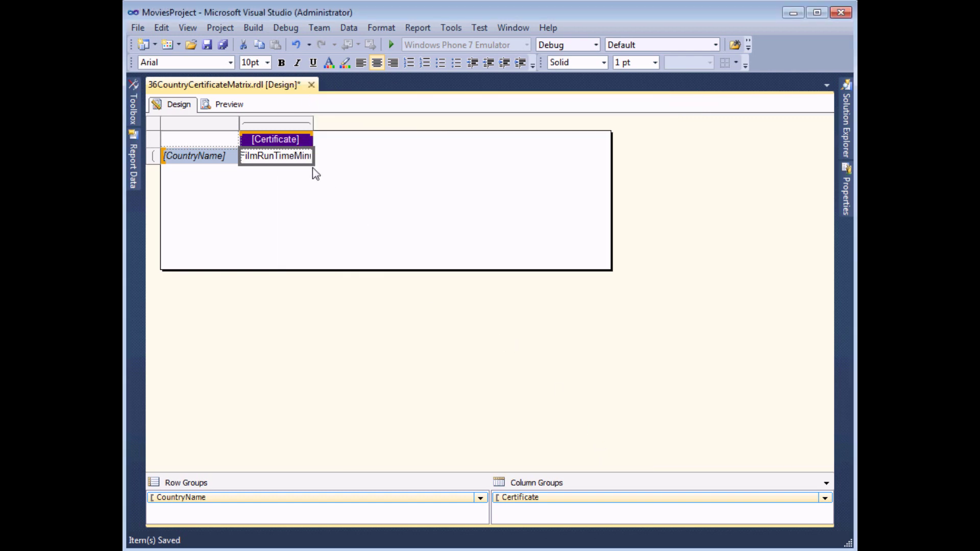
Preview the matrix report and test the drill-through from the United Kingdom 12A cell.
{"action": "left_click", "coordinate": [221, 105]}
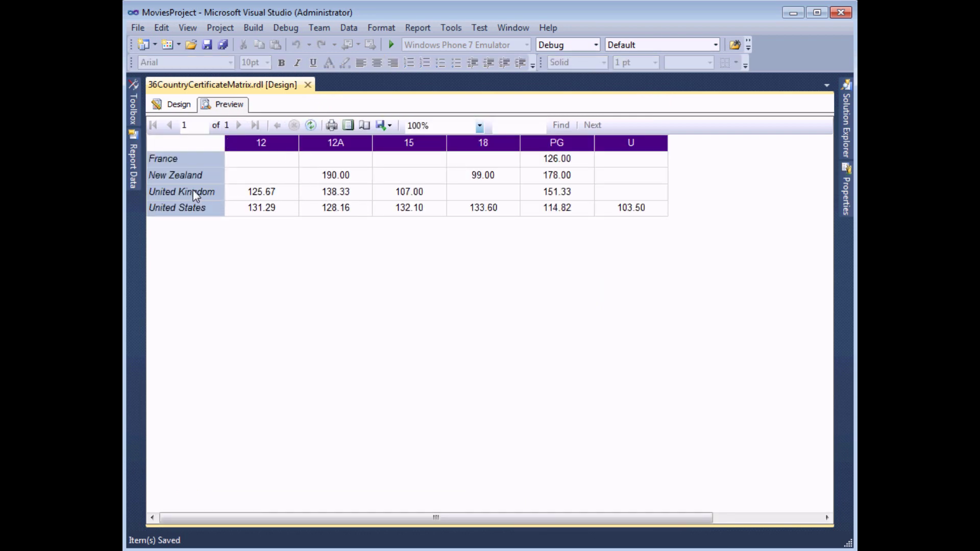
{"action": "left_click", "coordinate": [335, 197]}
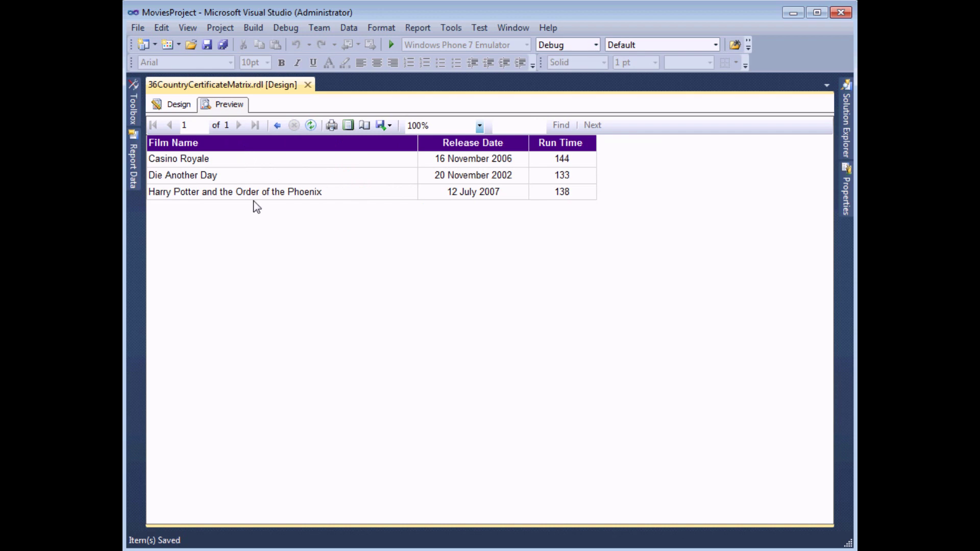